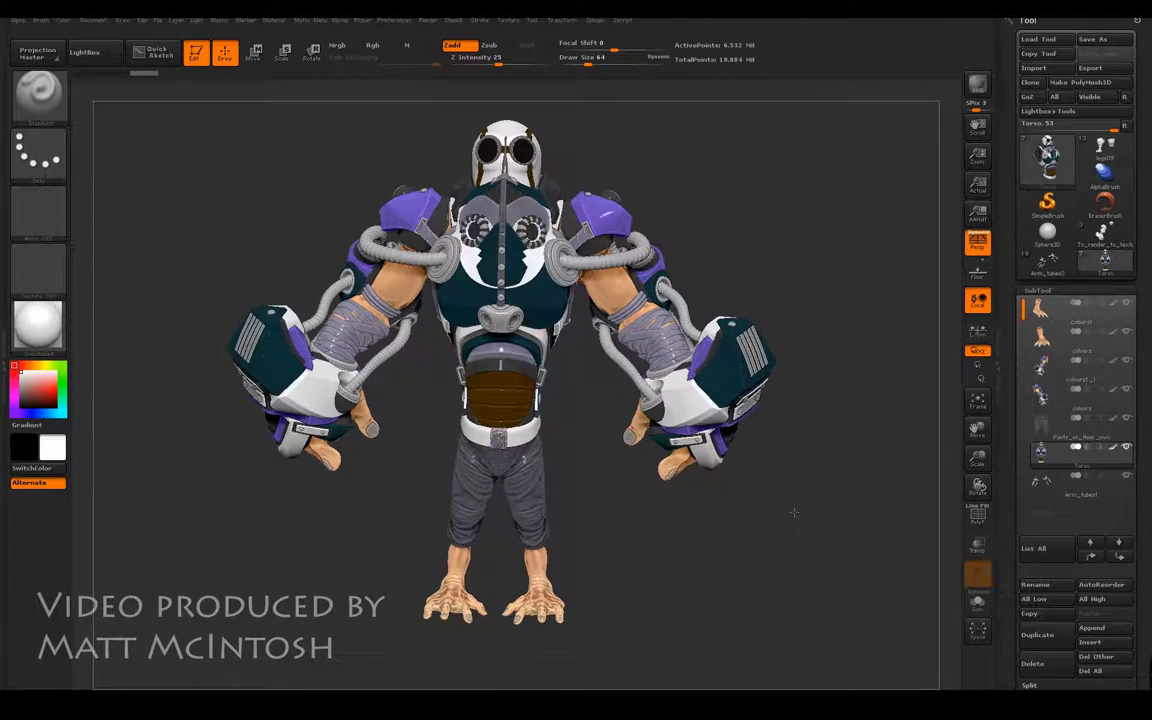
Orbit and zoom around the grey sculpt to inspect its front, sides, back and top
left_click_drag(746, 525, 702, 527)
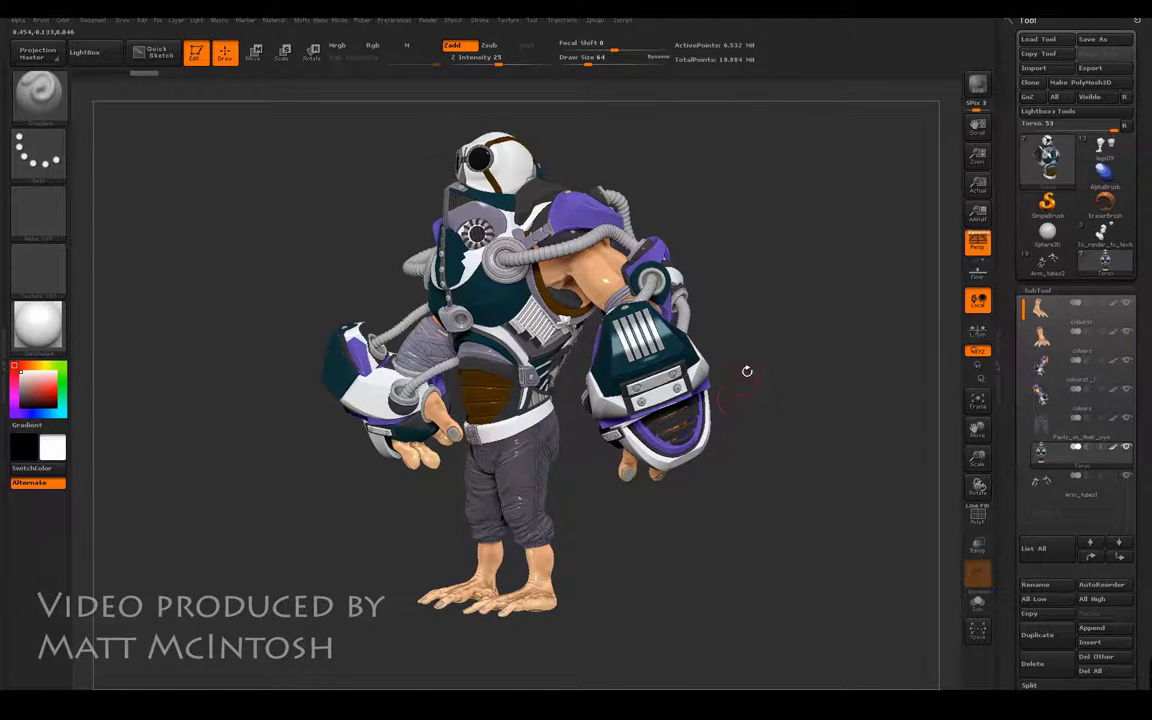
mouse_move(788, 313)
left_mouse_down()
mouse_move(825, 272)
mouse_move(508, 530)
left_mouse_up()
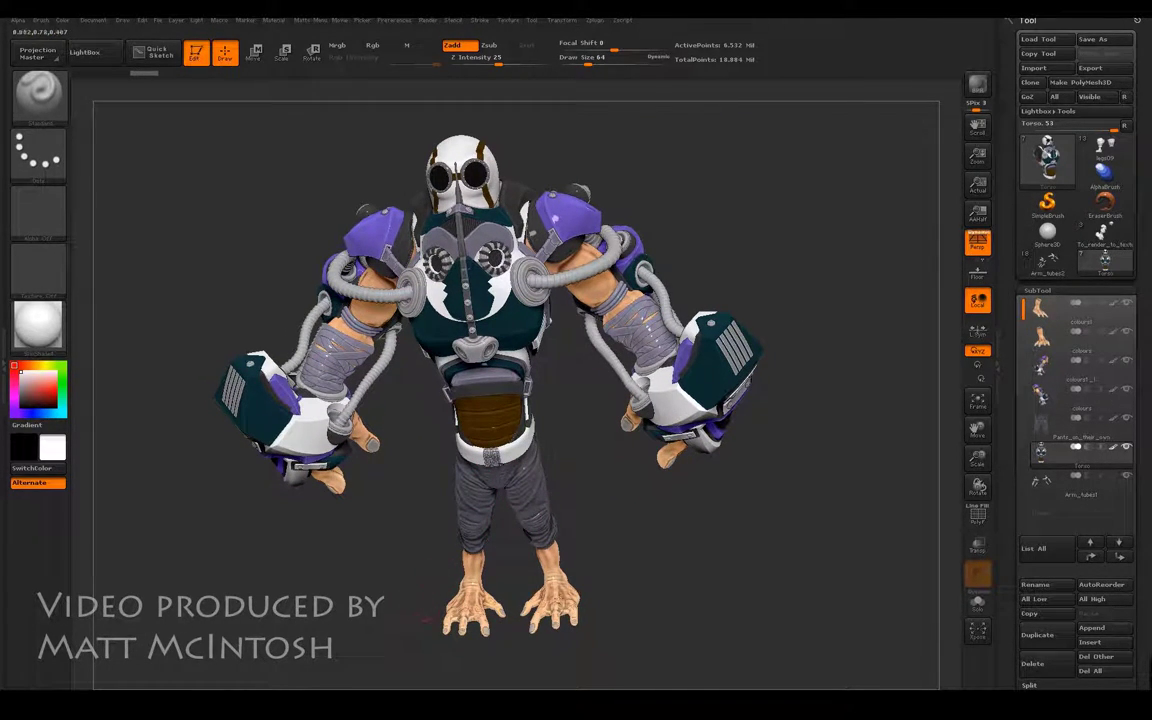
mouse_move(712, 594)
left_mouse_down()
mouse_move(714, 584)
mouse_move(740, 596)
left_mouse_up()
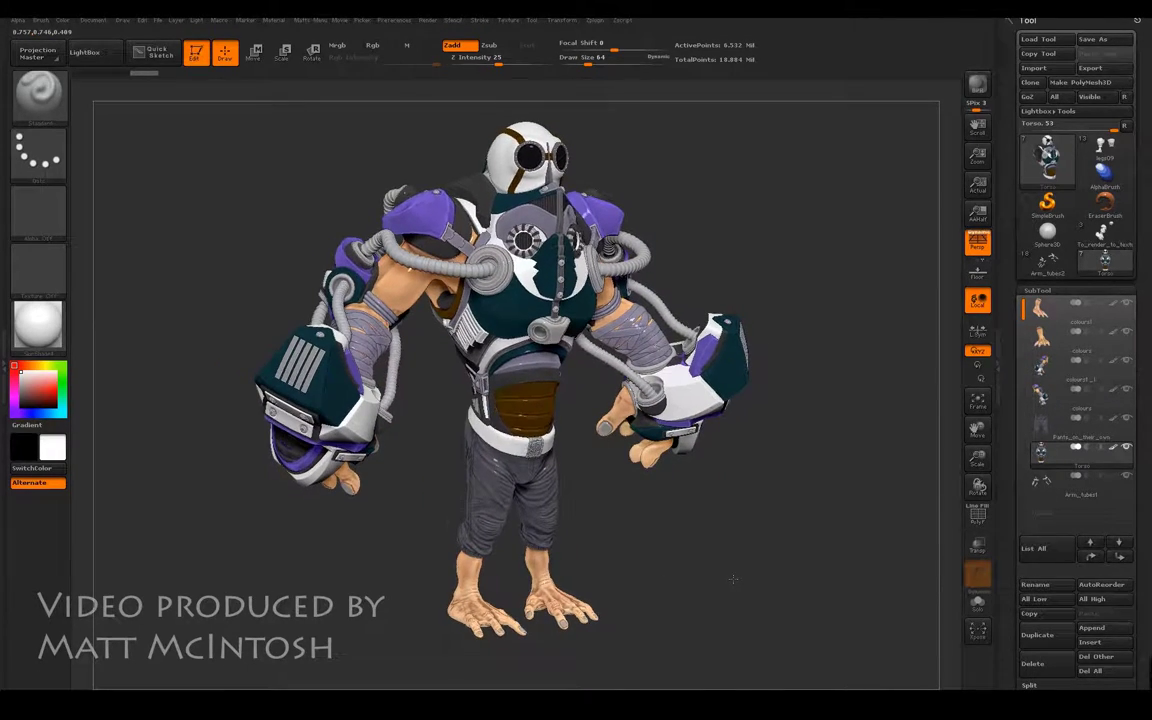
mouse_move(978, 458)
left_mouse_down()
mouse_move(993, 457)
mouse_move(891, 415)
left_mouse_up()
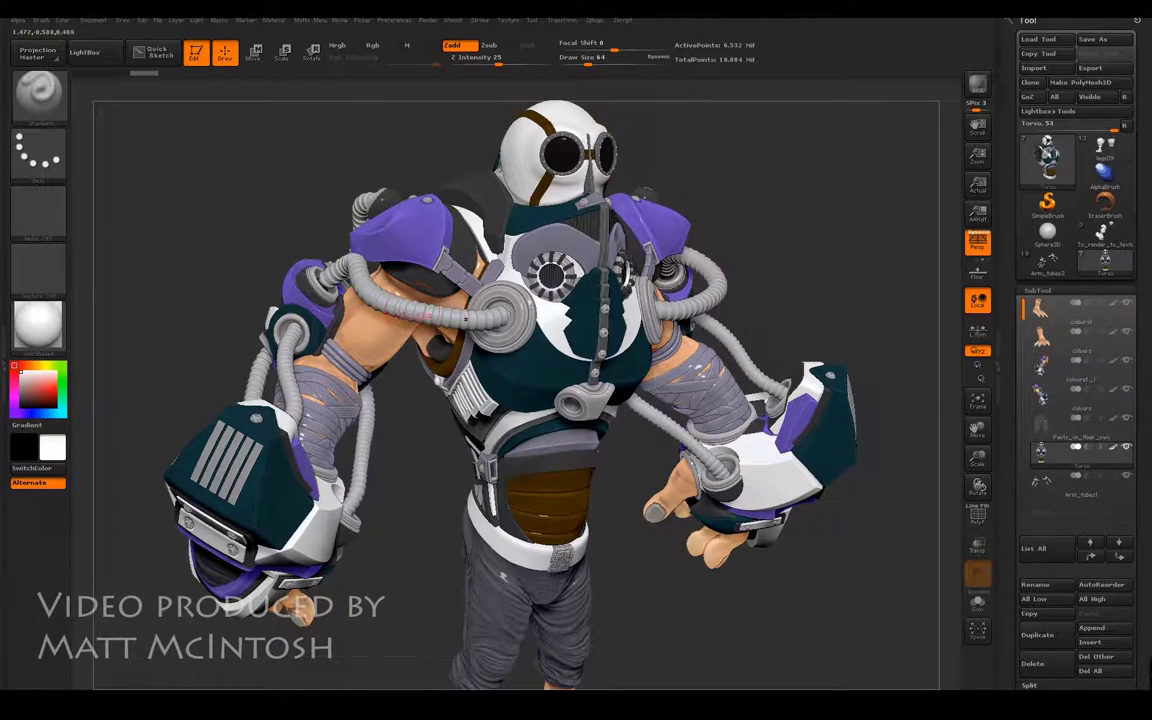
left_click_drag(828, 249, 720, 252)
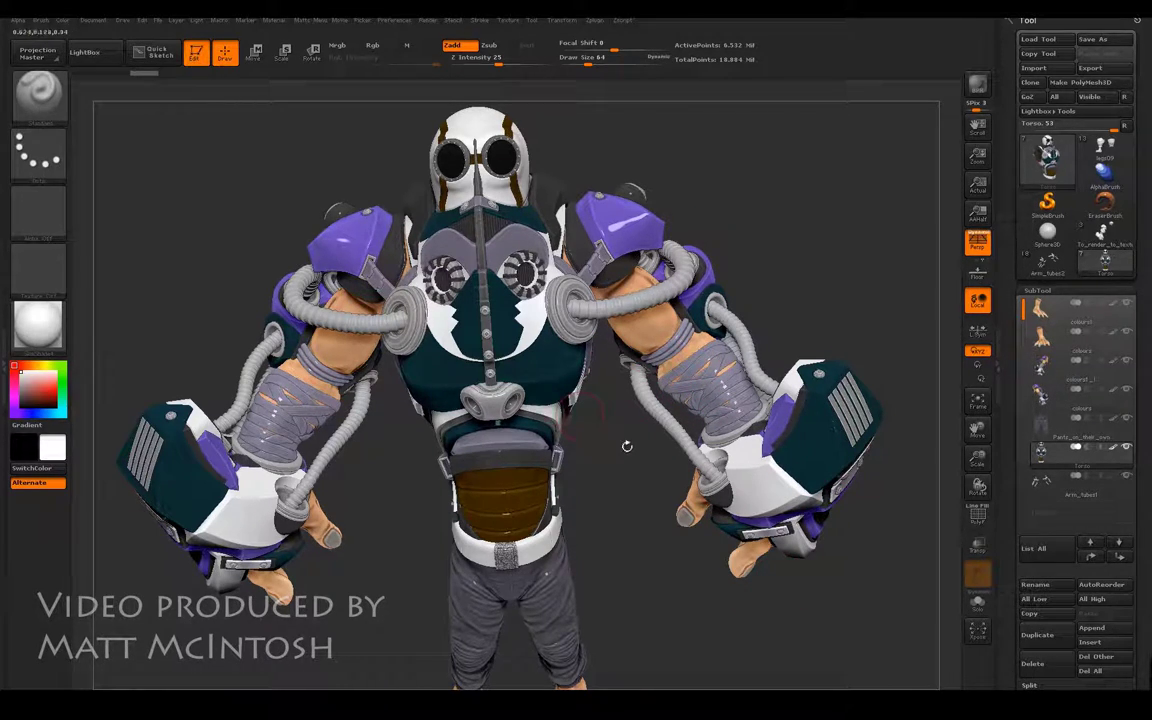
left_click_drag(637, 461, 400, 440)
mouse_move(826, 203)
left_mouse_down()
mouse_move(745, 205)
mouse_move(975, 440)
left_mouse_up()
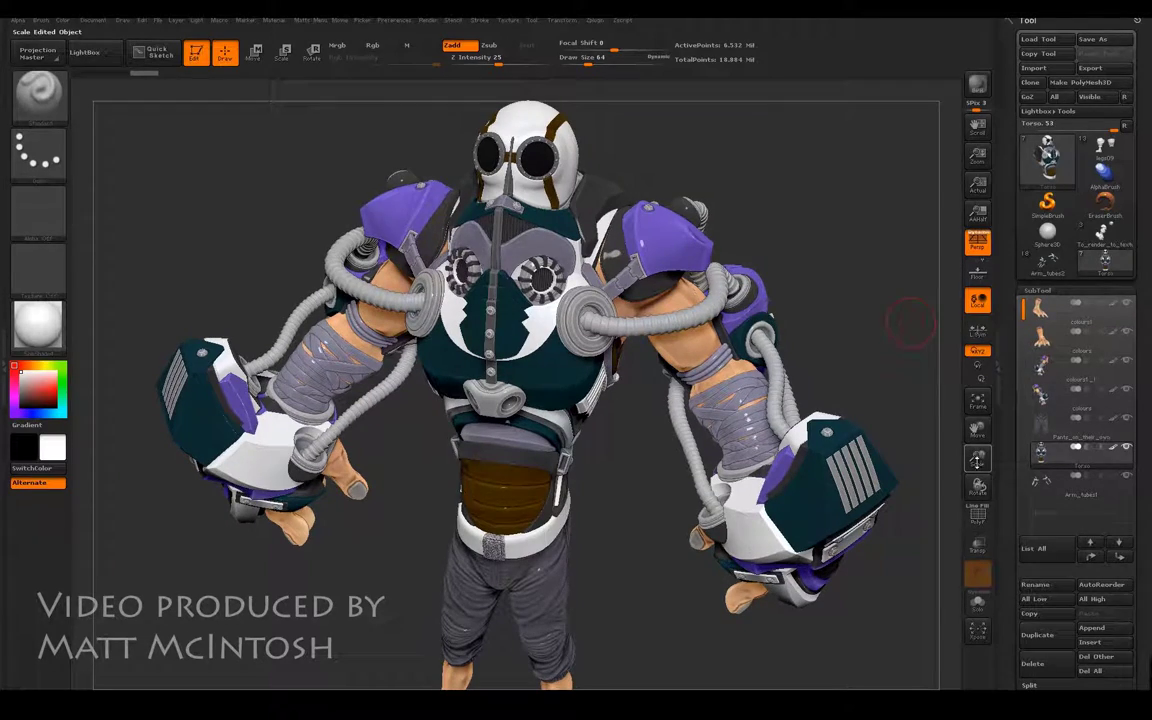
left_click_drag(976, 455, 1003, 390)
mouse_move(780, 520)
left_mouse_down()
mouse_move(730, 553)
mouse_move(800, 500)
left_mouse_up()
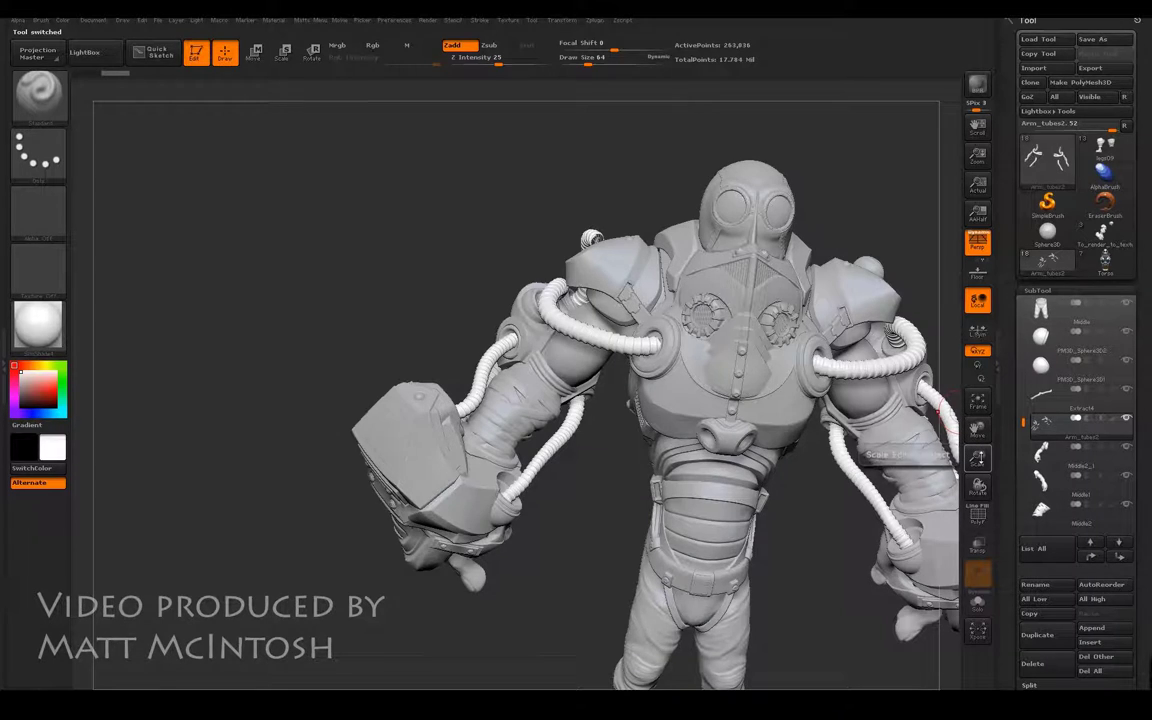
mouse_move(978, 460)
left_mouse_down()
mouse_move(981, 433)
mouse_move(885, 391)
mouse_move(742, 448)
mouse_move(804, 493)
mouse_move(926, 476)
left_mouse_up()
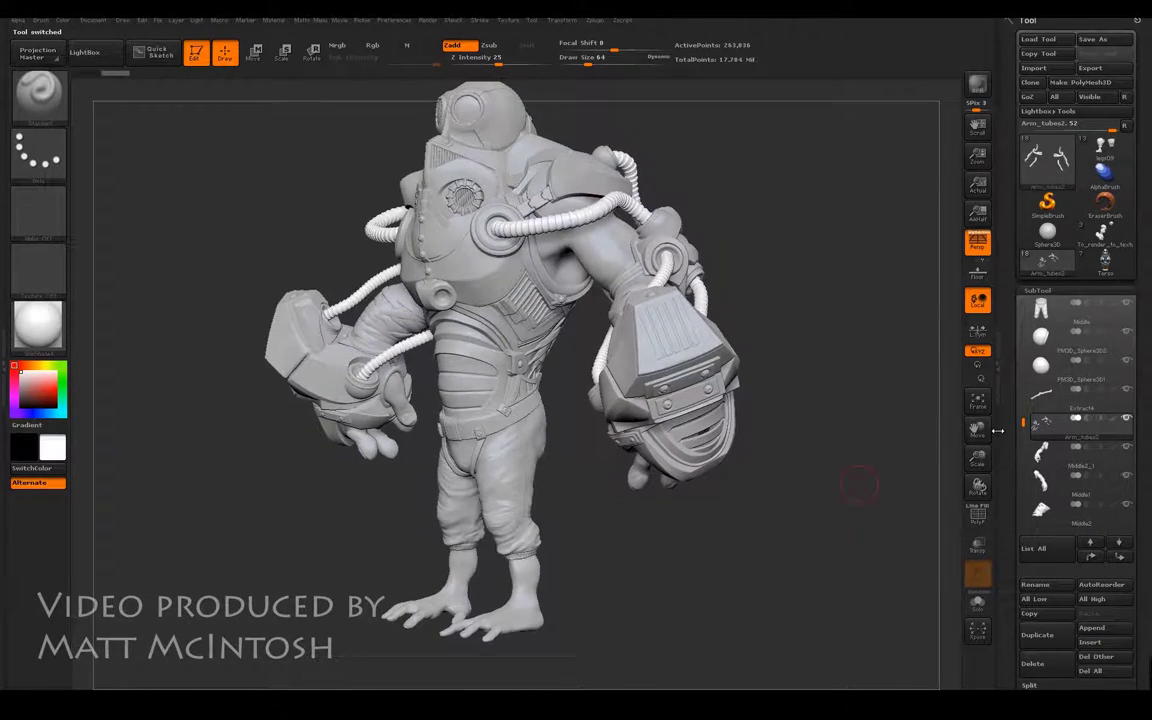
left_click_drag(978, 430, 990, 445)
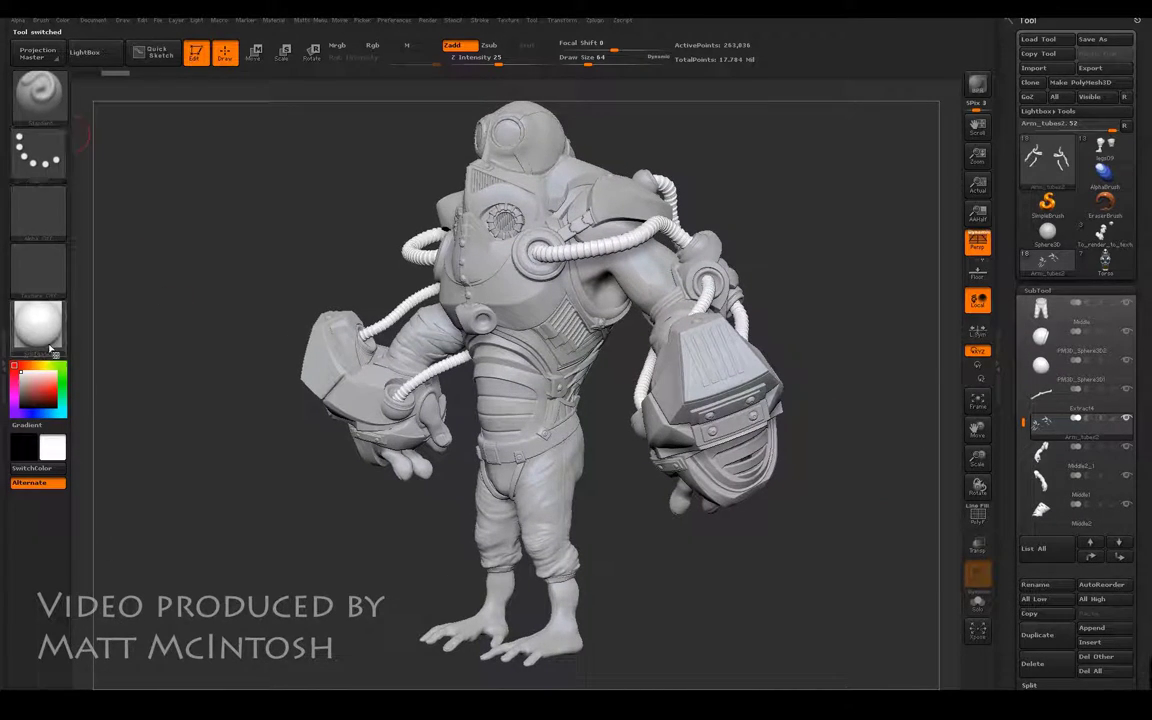
Apply the MAH_Shiny metallic material to the sculpt
left_click(38, 322)
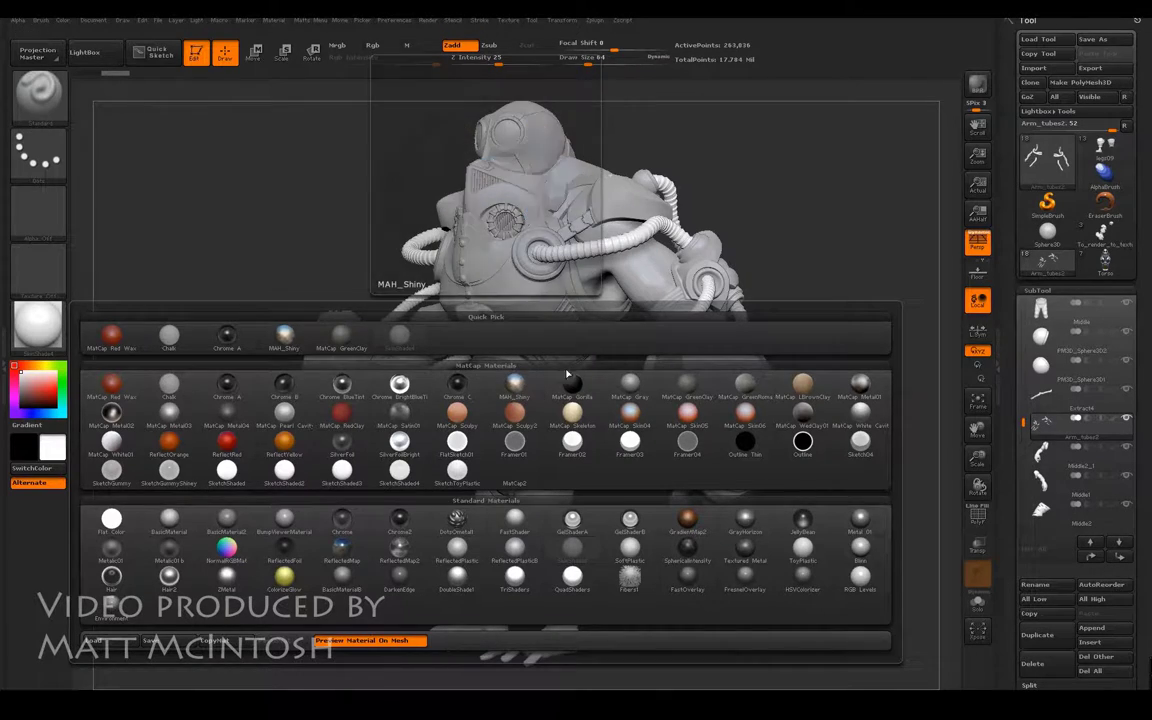
left_click(514, 388)
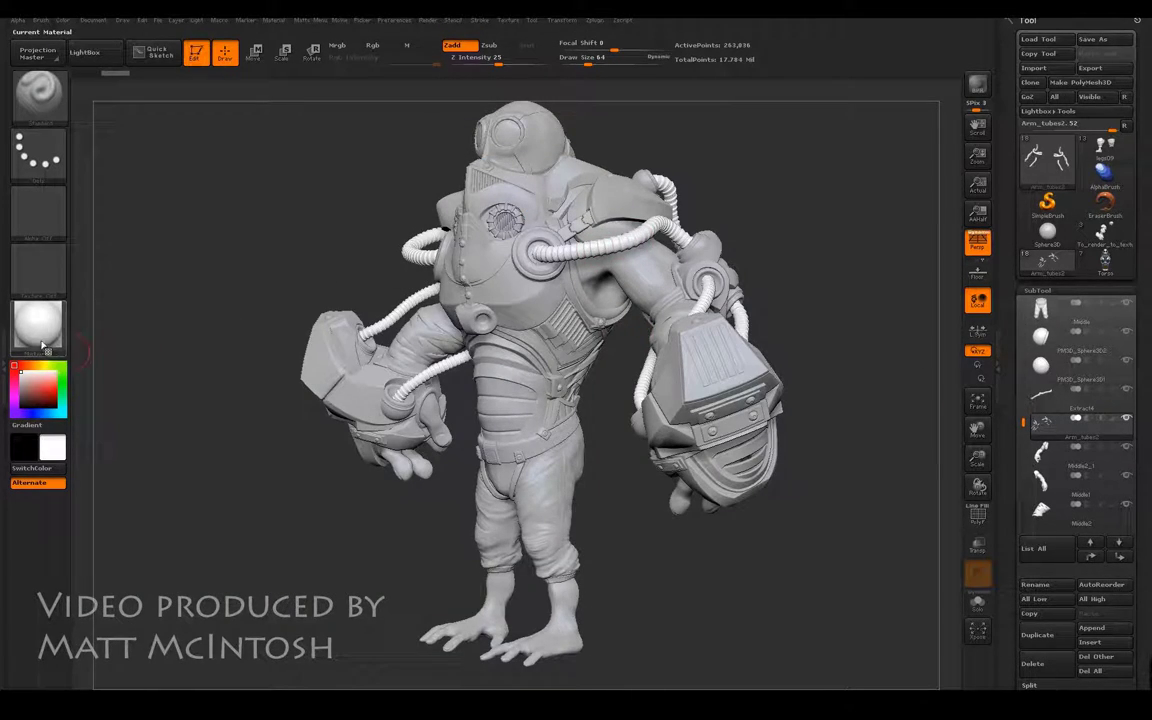
left_click(40, 318)
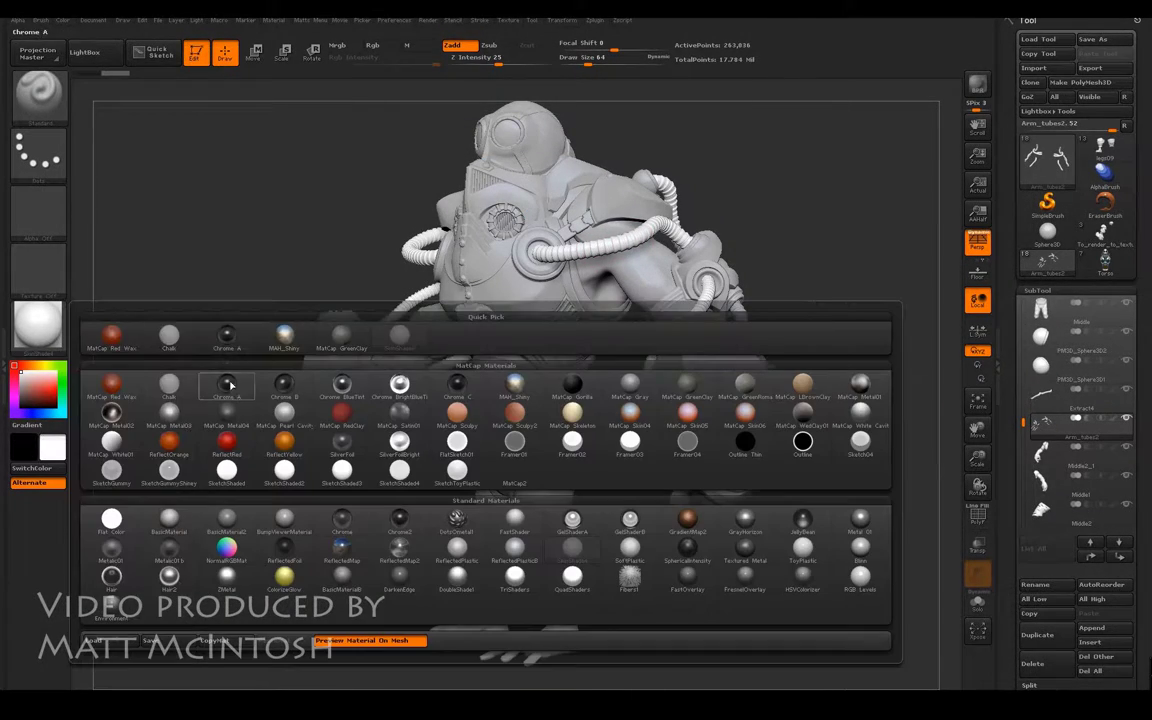
left_click(518, 388)
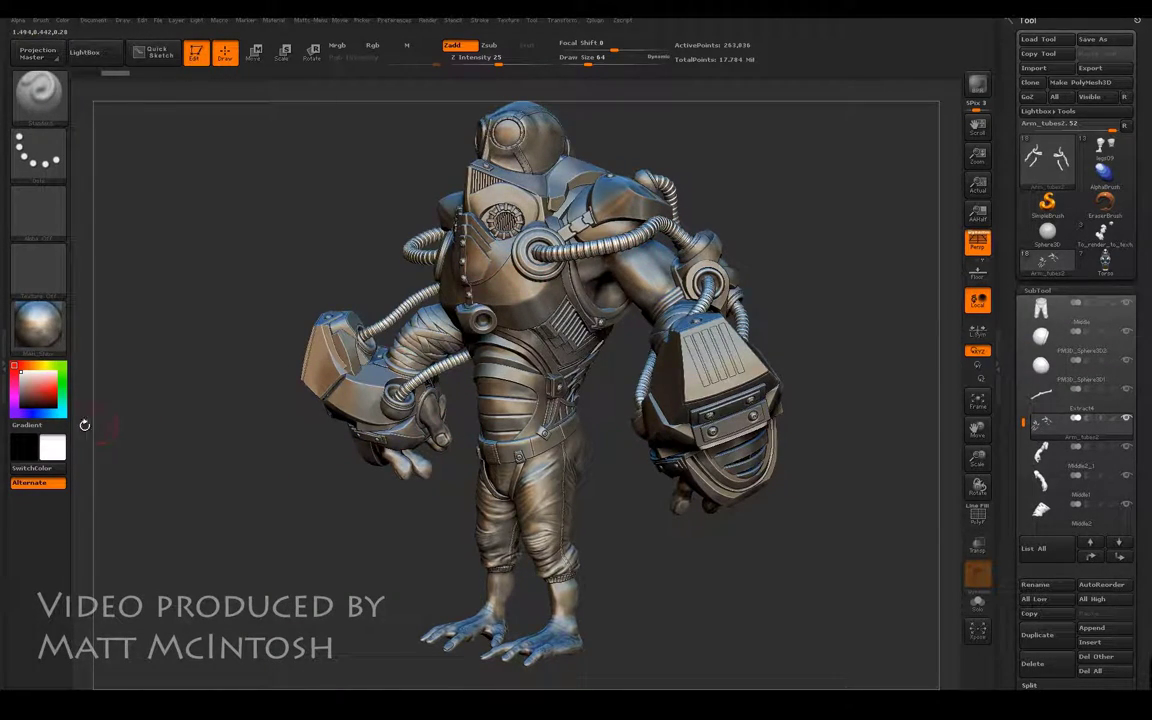
Choose a pale pink colour and fill the whole model with it using FillObject
left_click(30, 386)
left_click(22, 384)
left_click(21, 384)
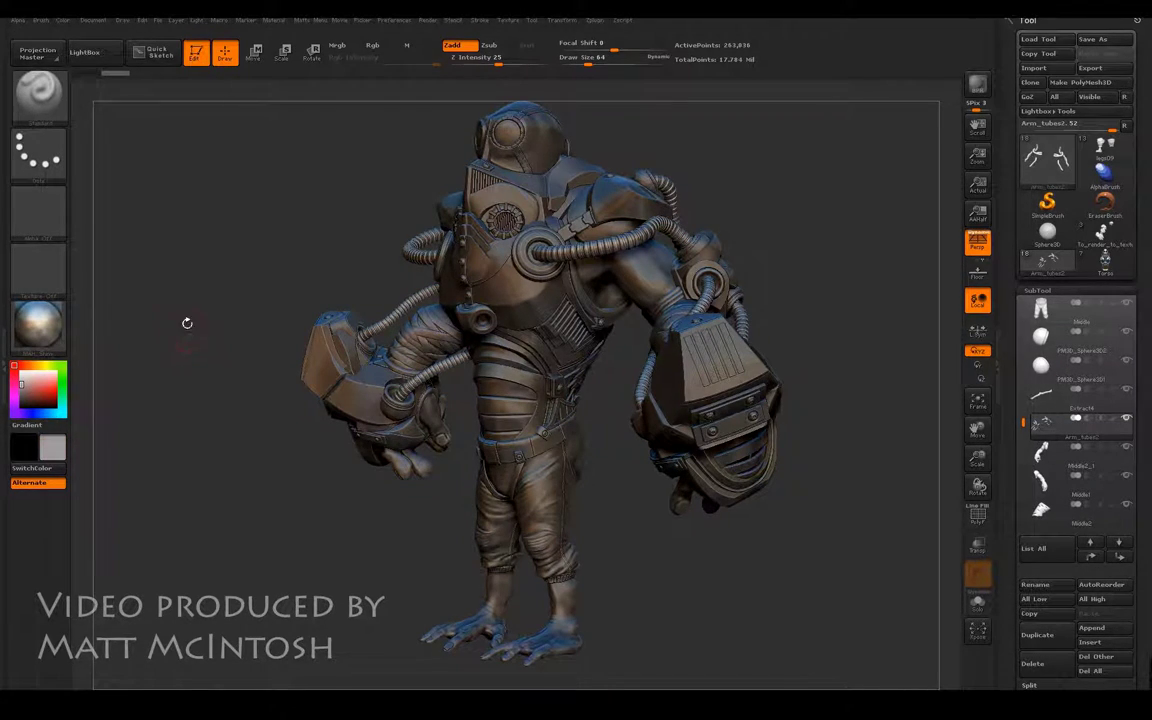
left_click(63, 21)
left_click(63, 21)
left_click(112, 280)
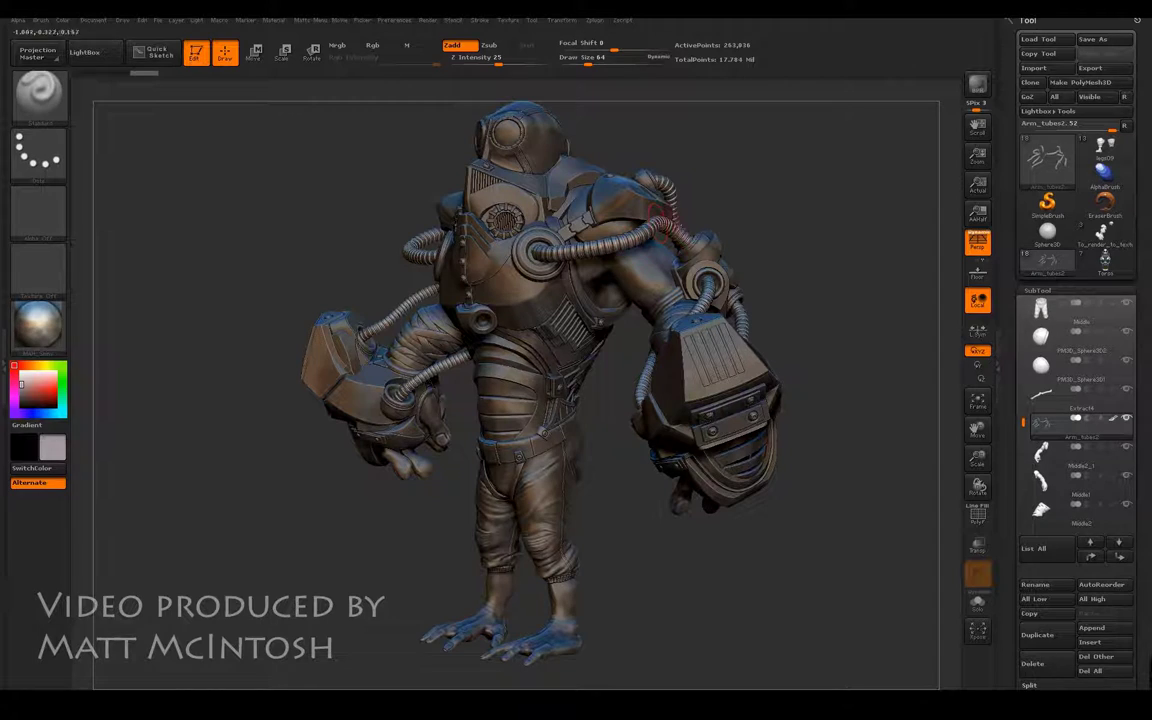
left_click_drag(290, 225, 400, 160)
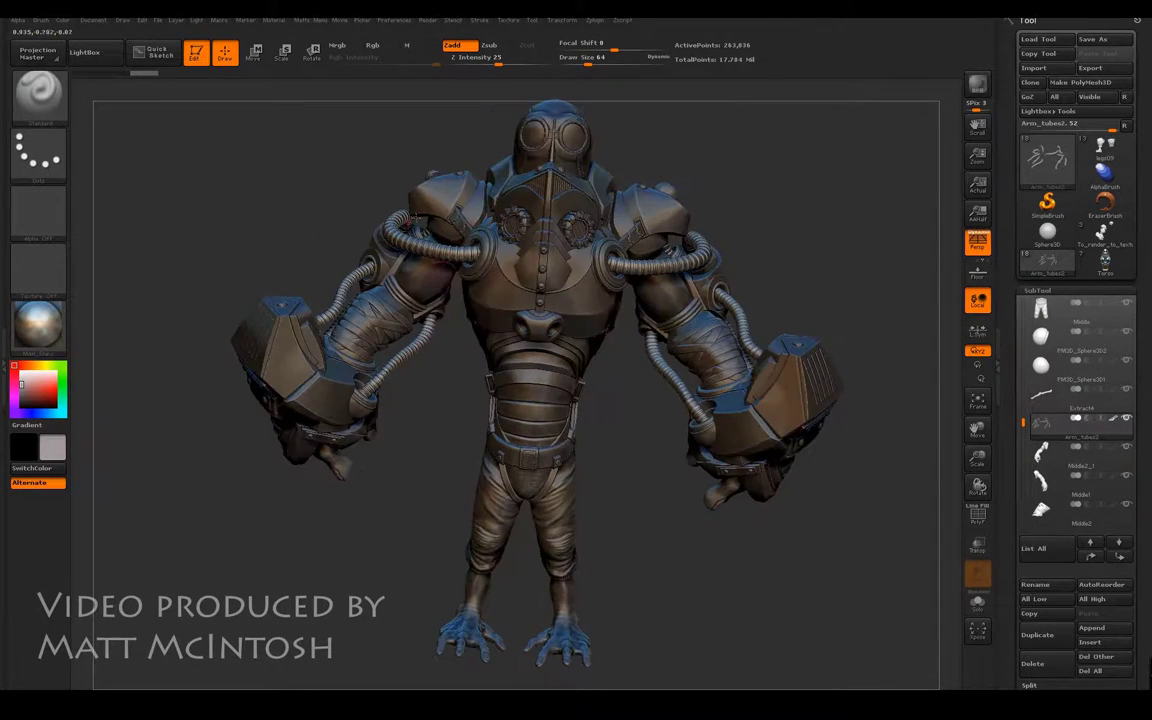
Select the Middle2_1 arm subtool, solo it, and choose a salmon pink colour
left_click(1042, 452)
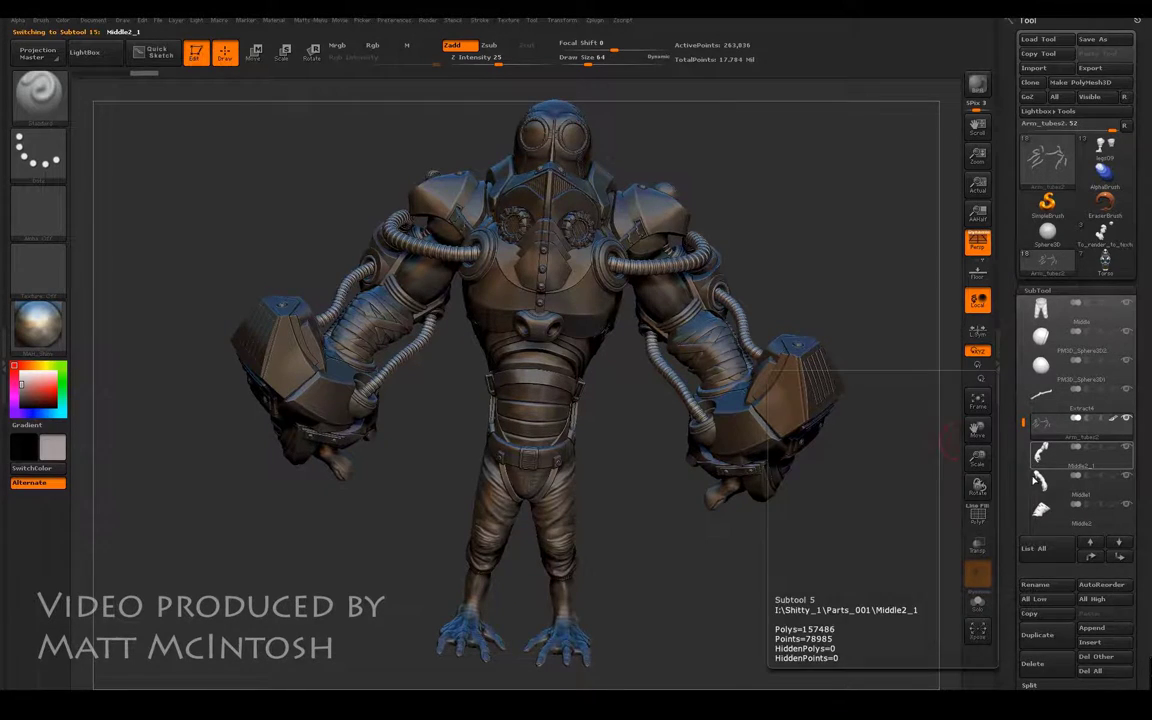
left_click_drag(843, 311, 745, 327)
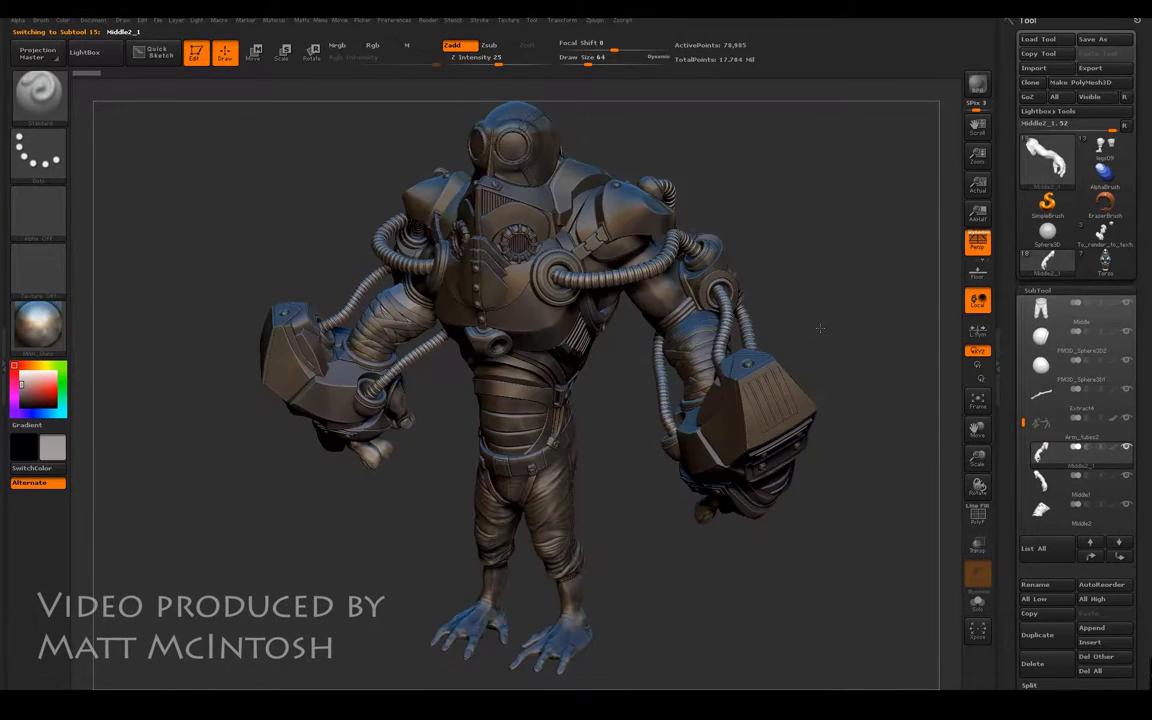
left_click(1127, 452, "shift")
mouse_move(890, 380)
left_mouse_down()
mouse_move(589, 378)
mouse_move(532, 340)
mouse_move(565, 340)
left_mouse_up()
left_click(39, 381)
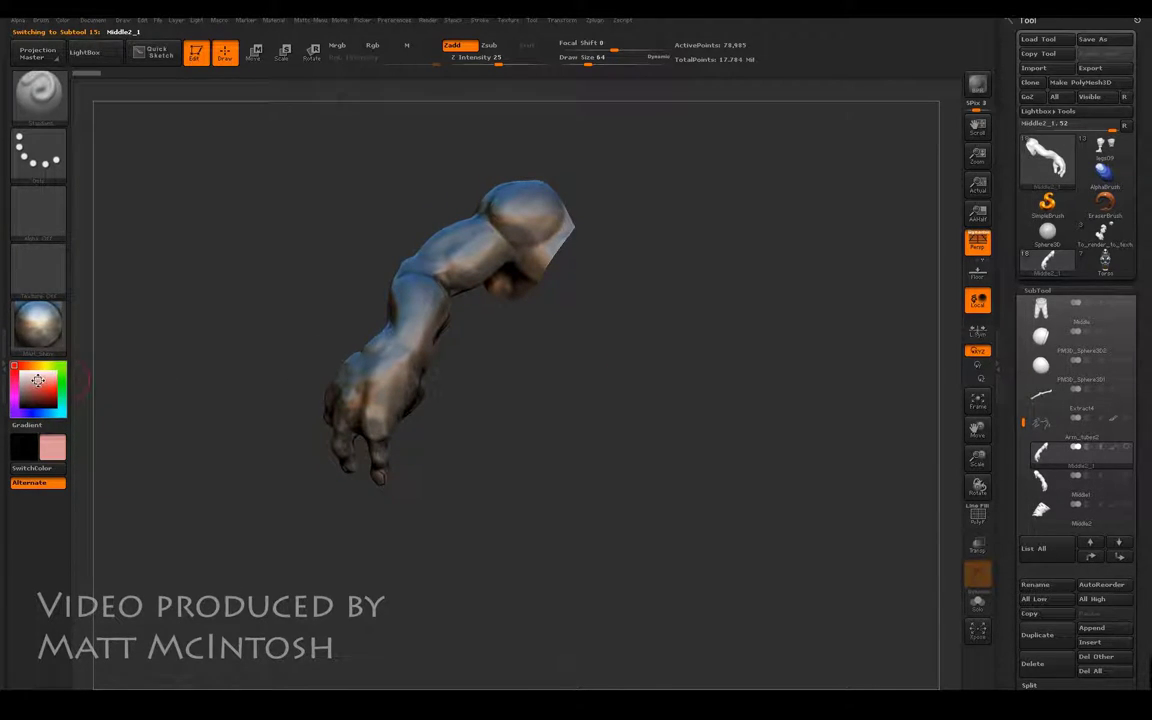
left_click(40, 315)
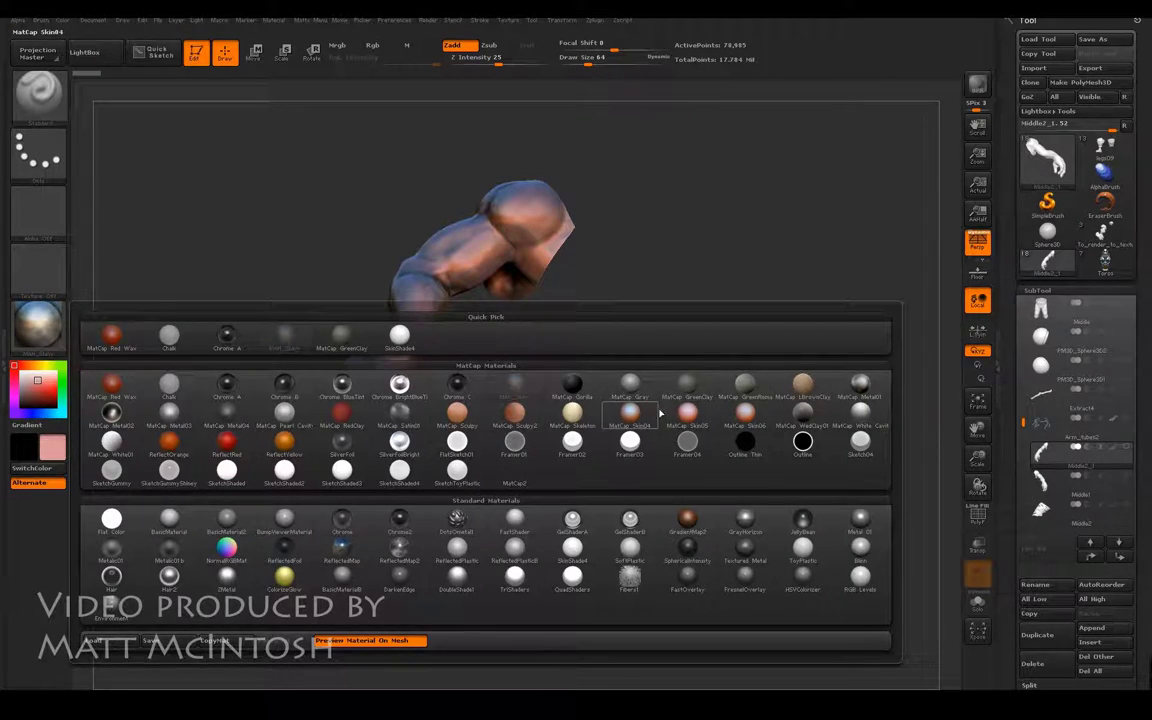
Try MatCap Skin04 and an orange reflective material, settling on MatCap White Cavity for the arm
left_click(629, 412)
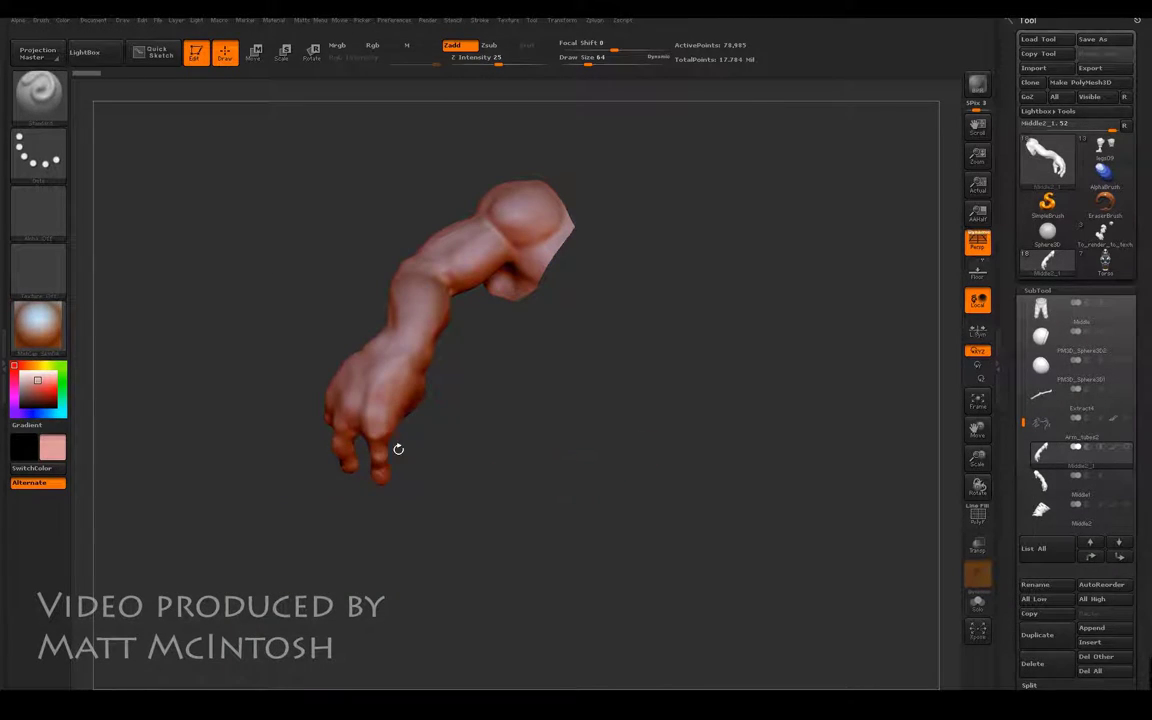
left_click(38, 318)
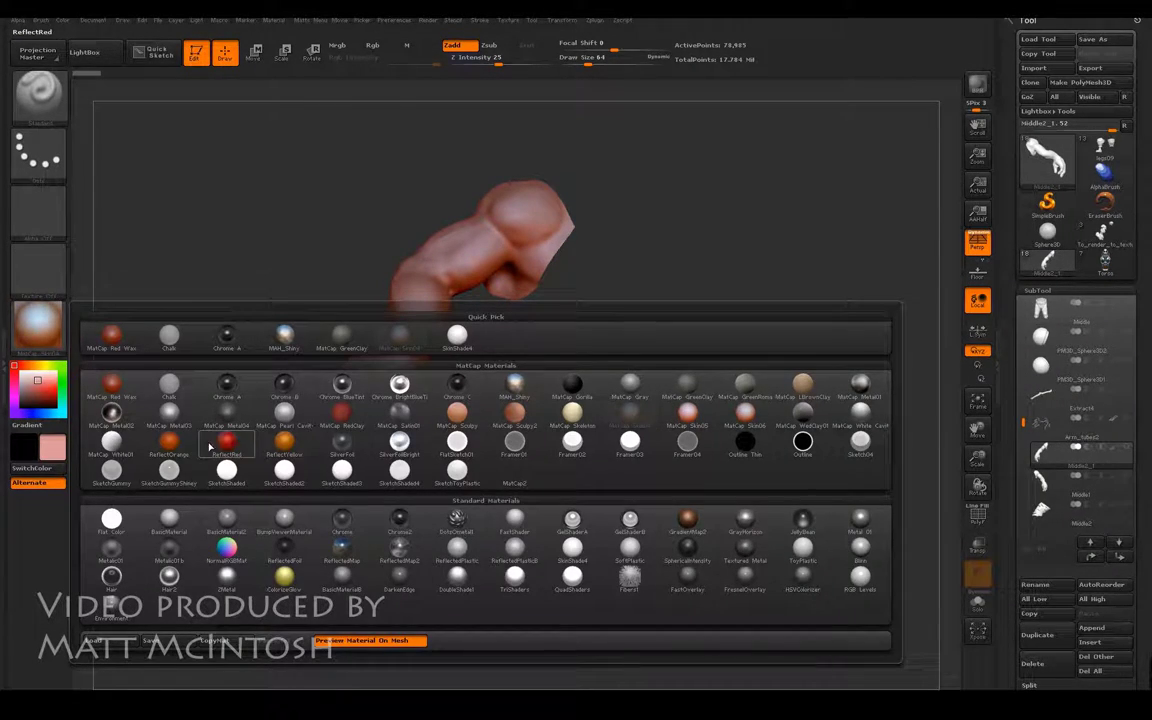
left_click(169, 443)
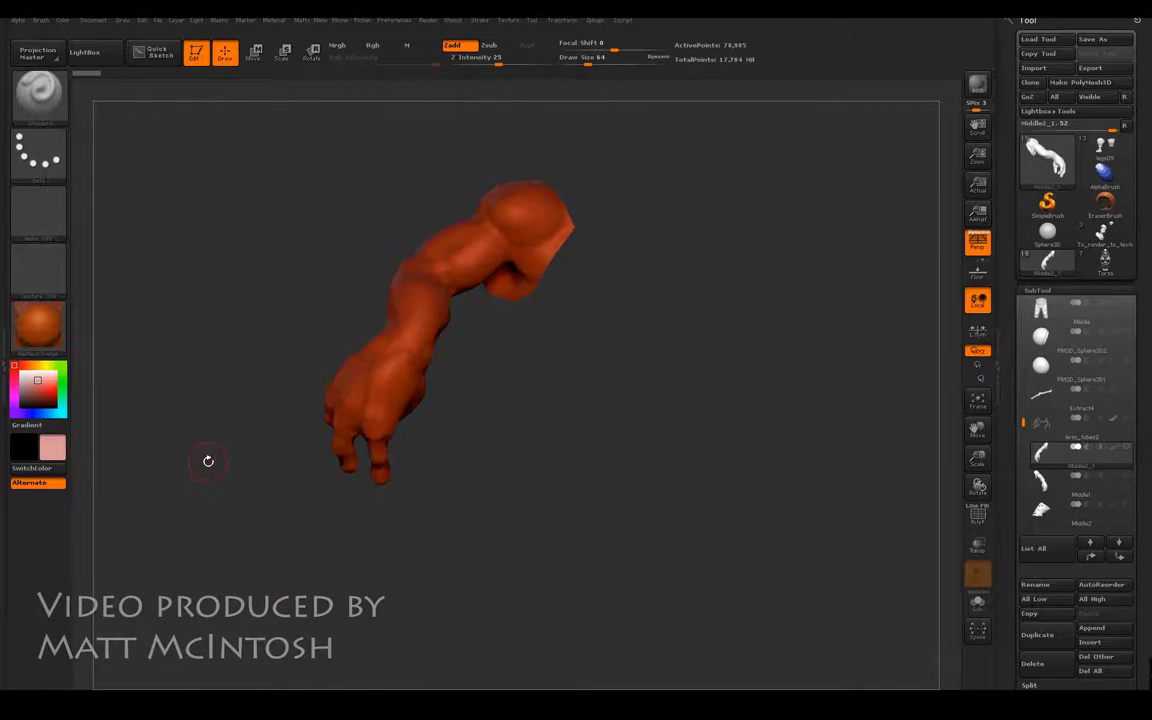
left_click(38, 320)
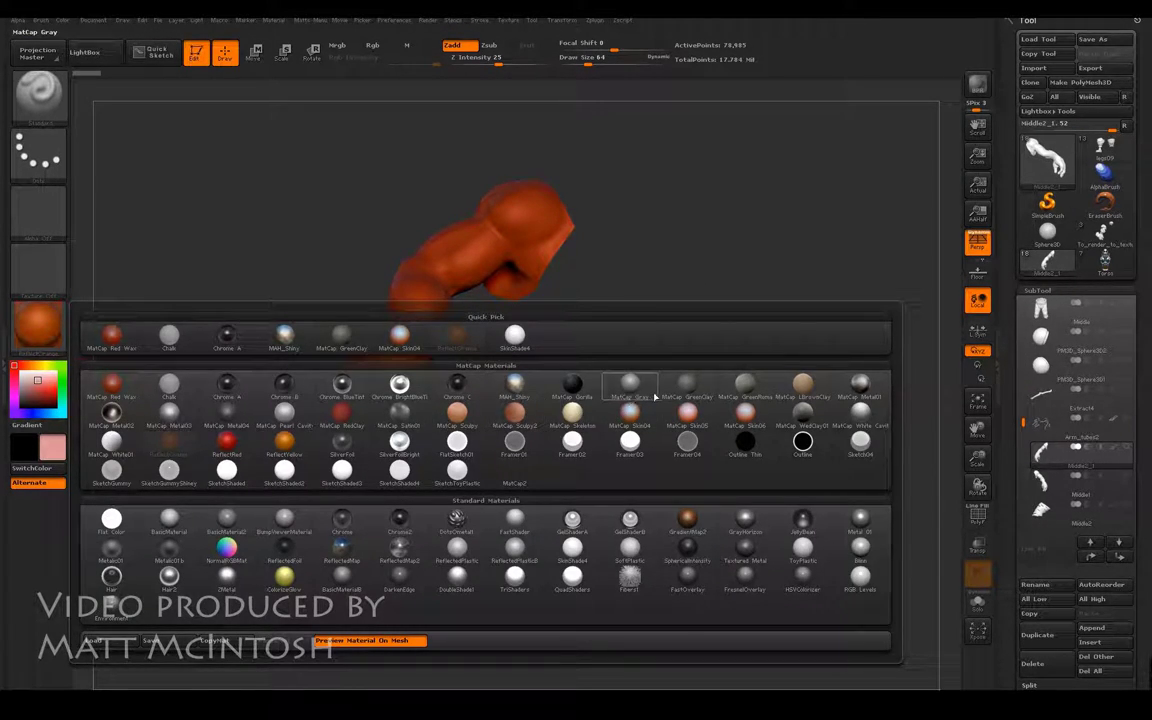
left_click(862, 414)
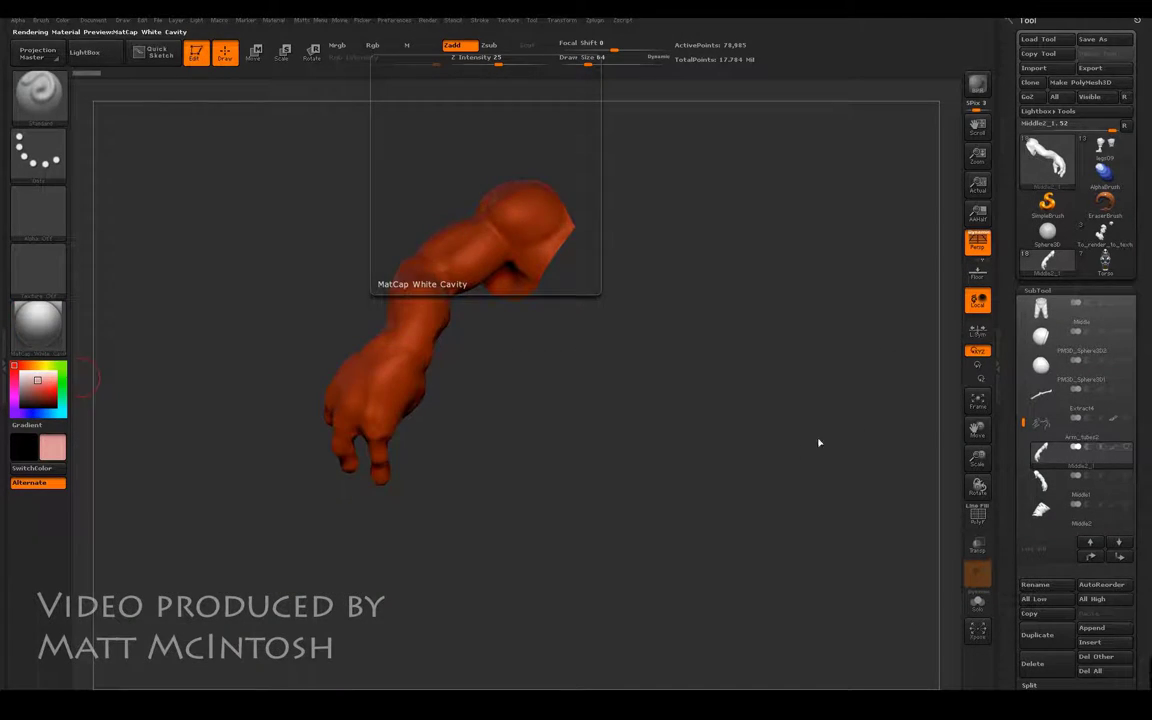
left_click_drag(599, 463, 584, 463)
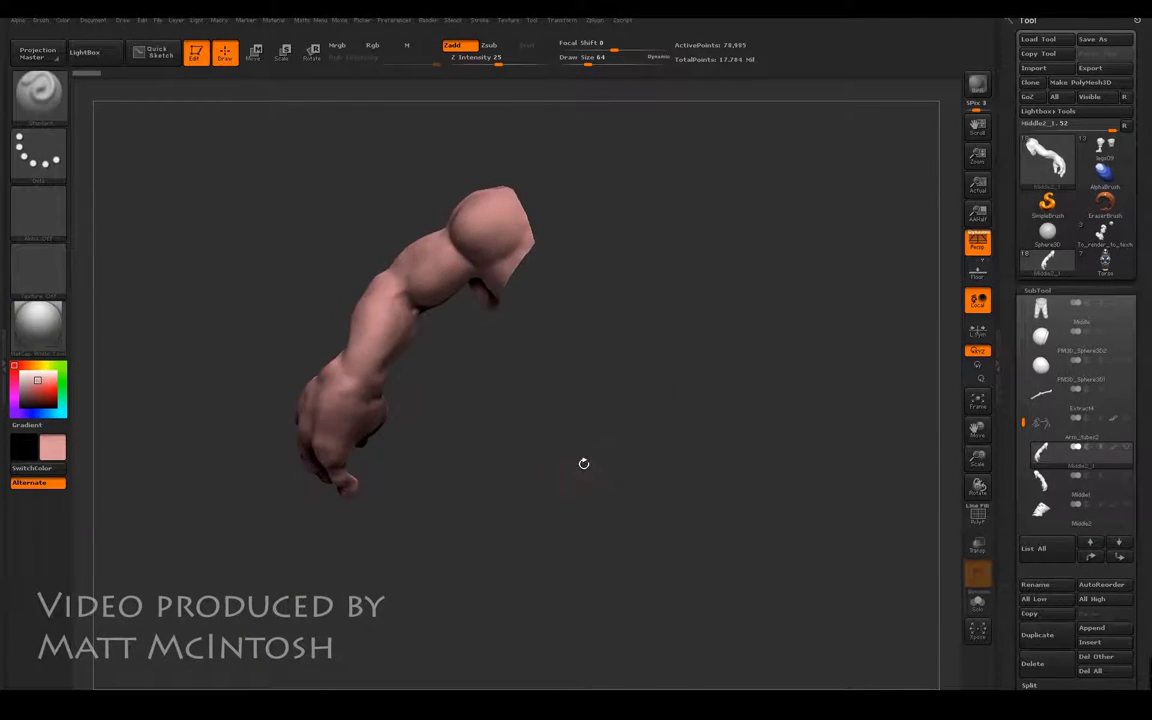
left_click_drag(407, 427, 448, 460)
Shift the hue toward orange and pick a light tan skin colour, checking it on the arm
left_click(45, 400)
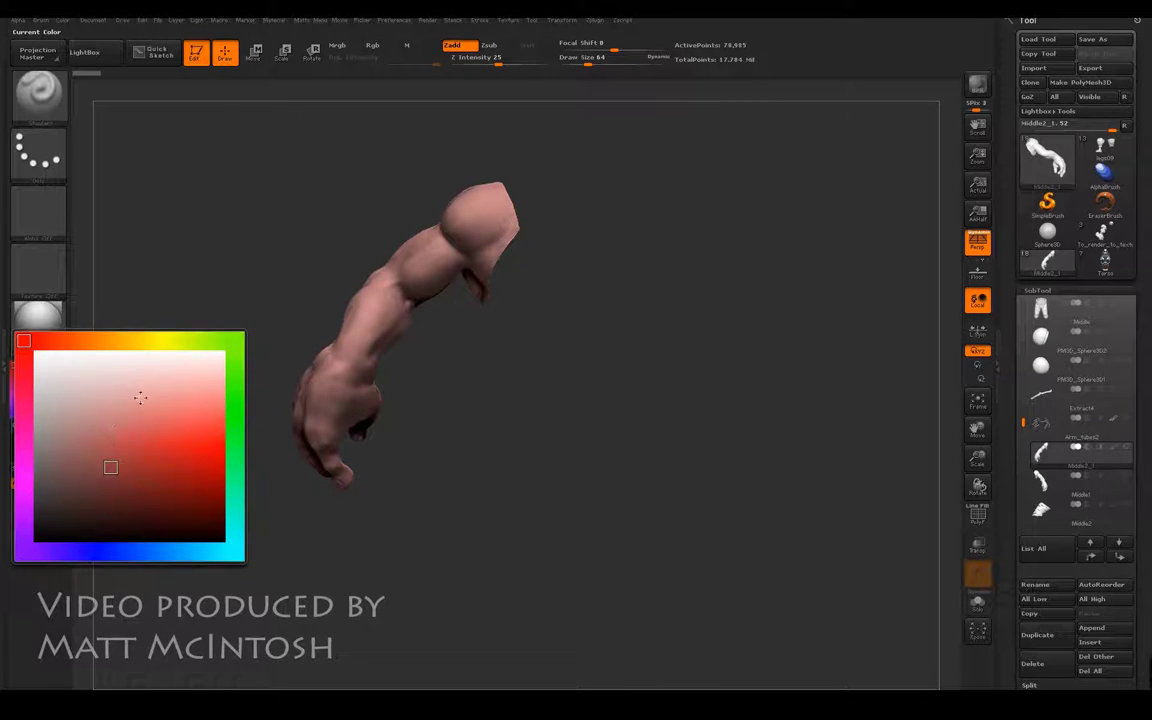
left_click_drag(110, 341, 98, 341)
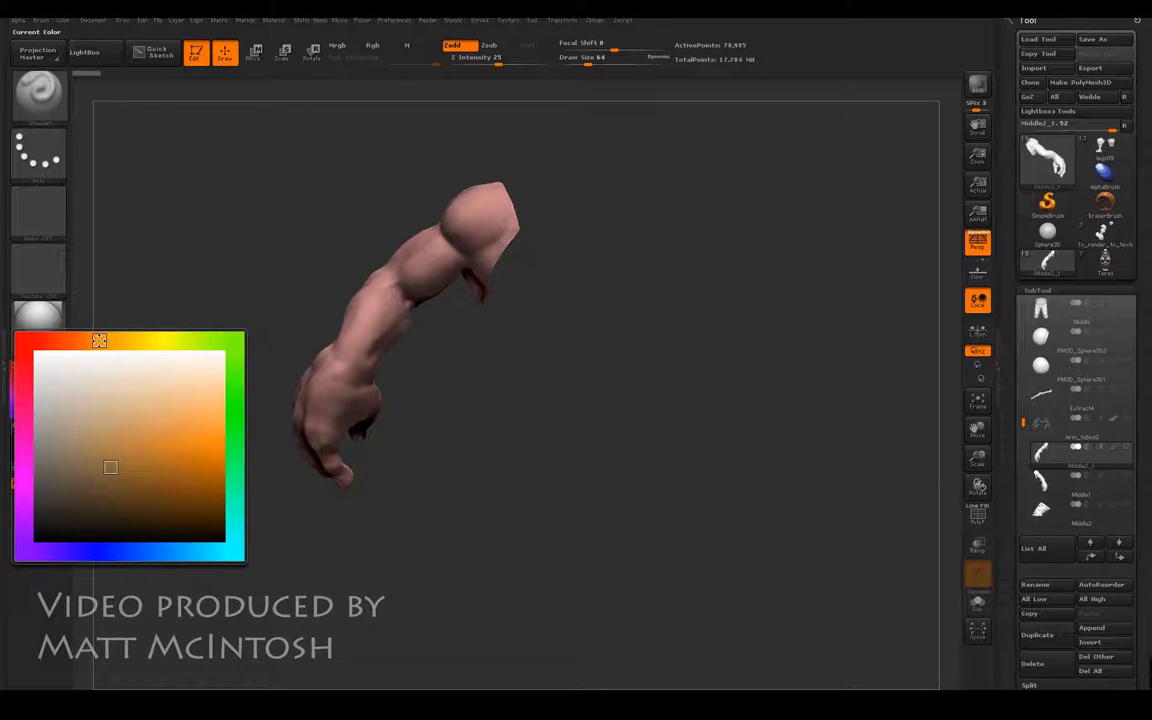
left_click_drag(155, 468, 145, 467)
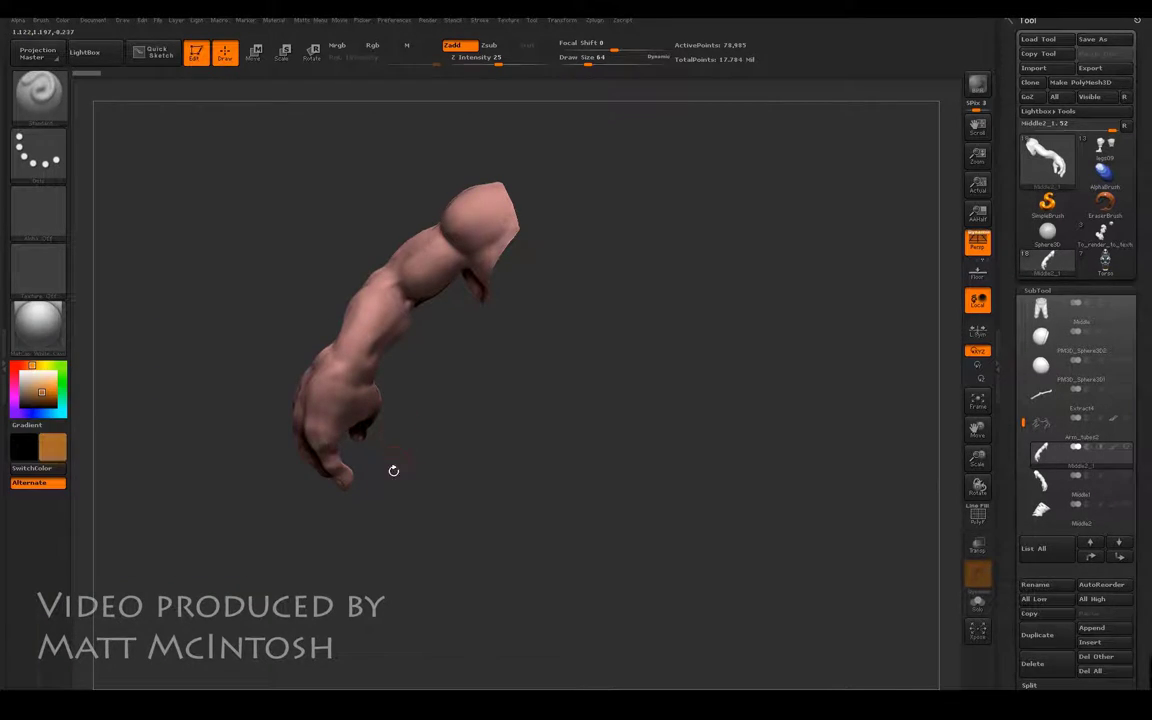
left_click_drag(497, 460, 430, 440)
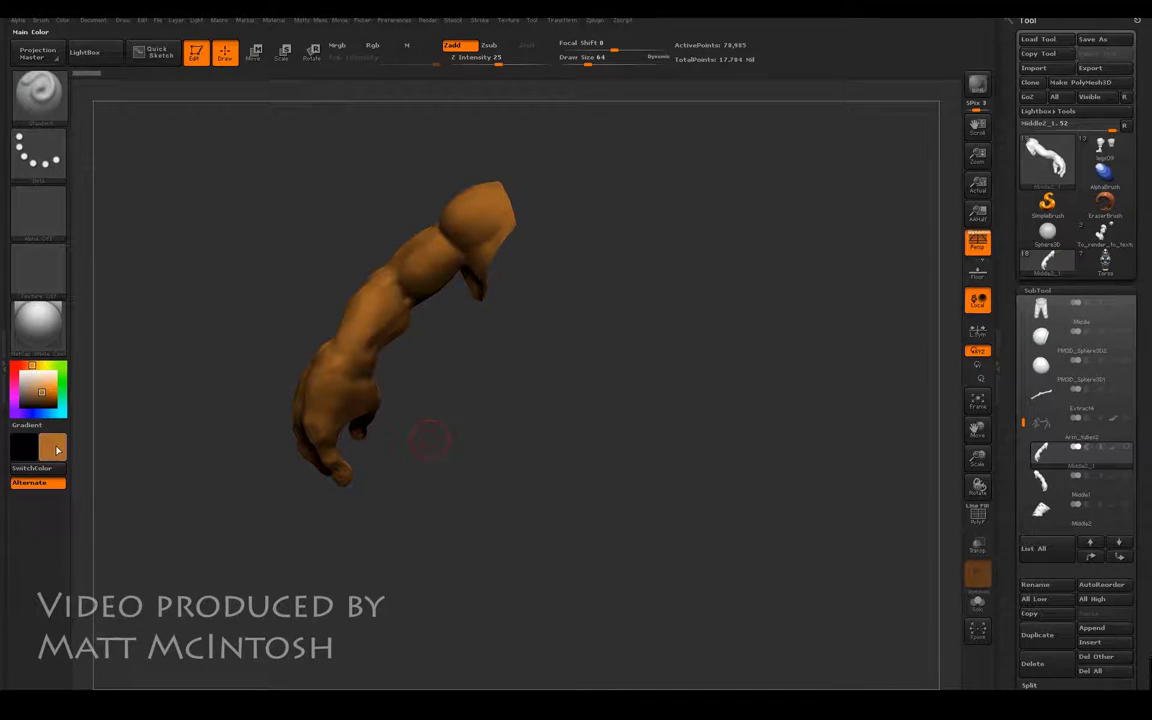
left_click_drag(45, 400, 144, 433)
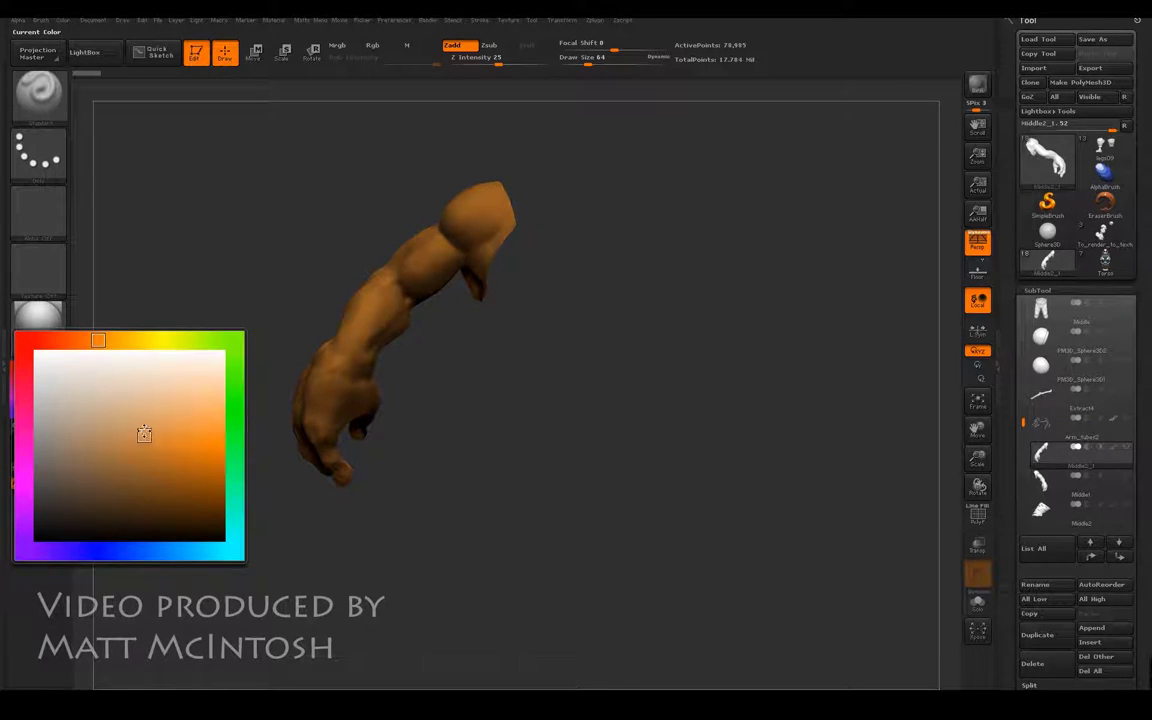
left_click_drag(450, 444, 504, 435)
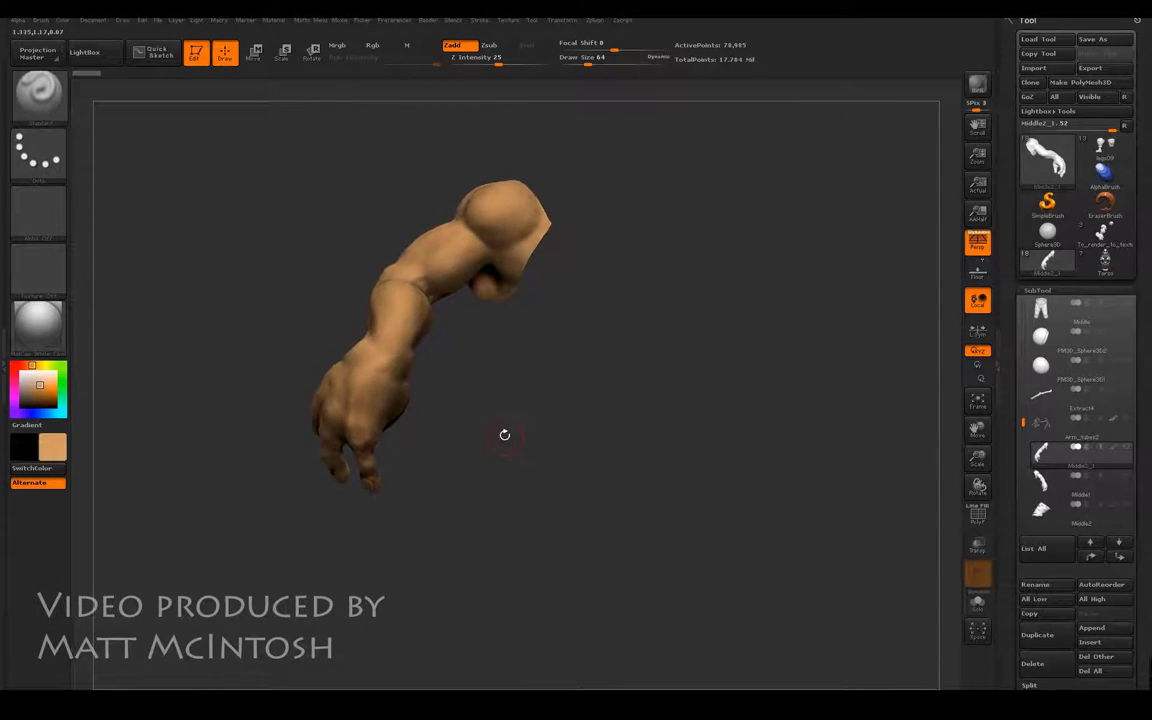
left_click_drag(588, 449, 566, 464)
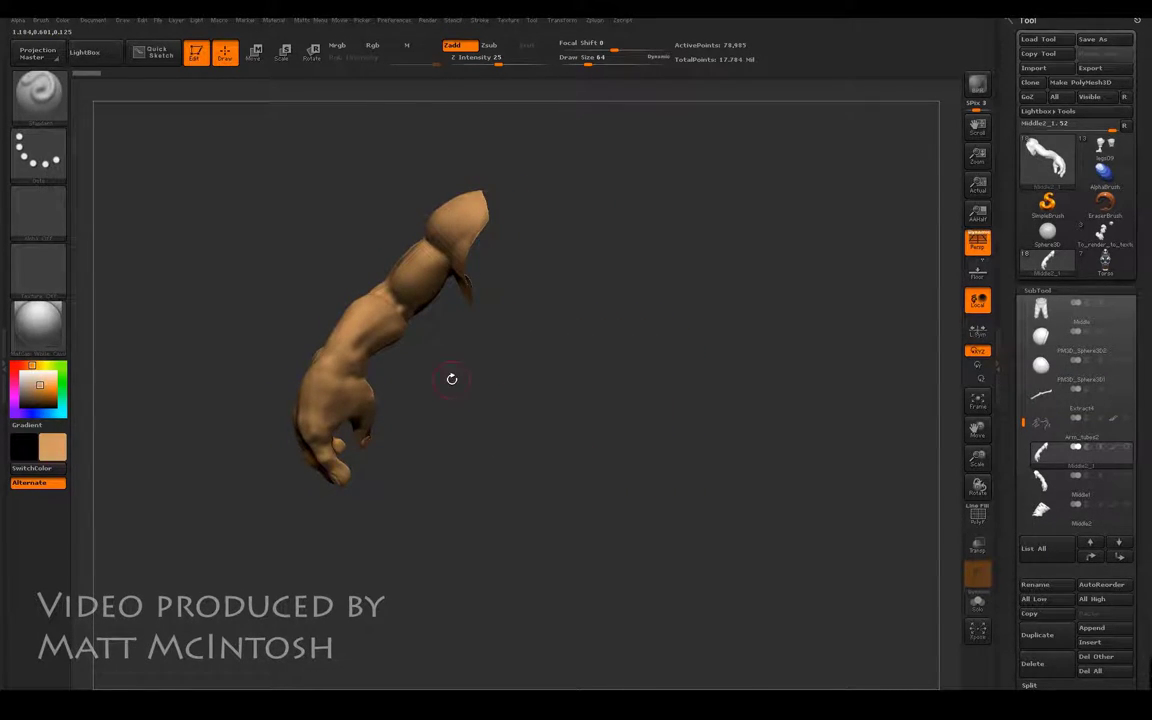
Fill the Middle2_1 arm with tan, then turn Solo off and face the full creature forward
left_click(62, 20)
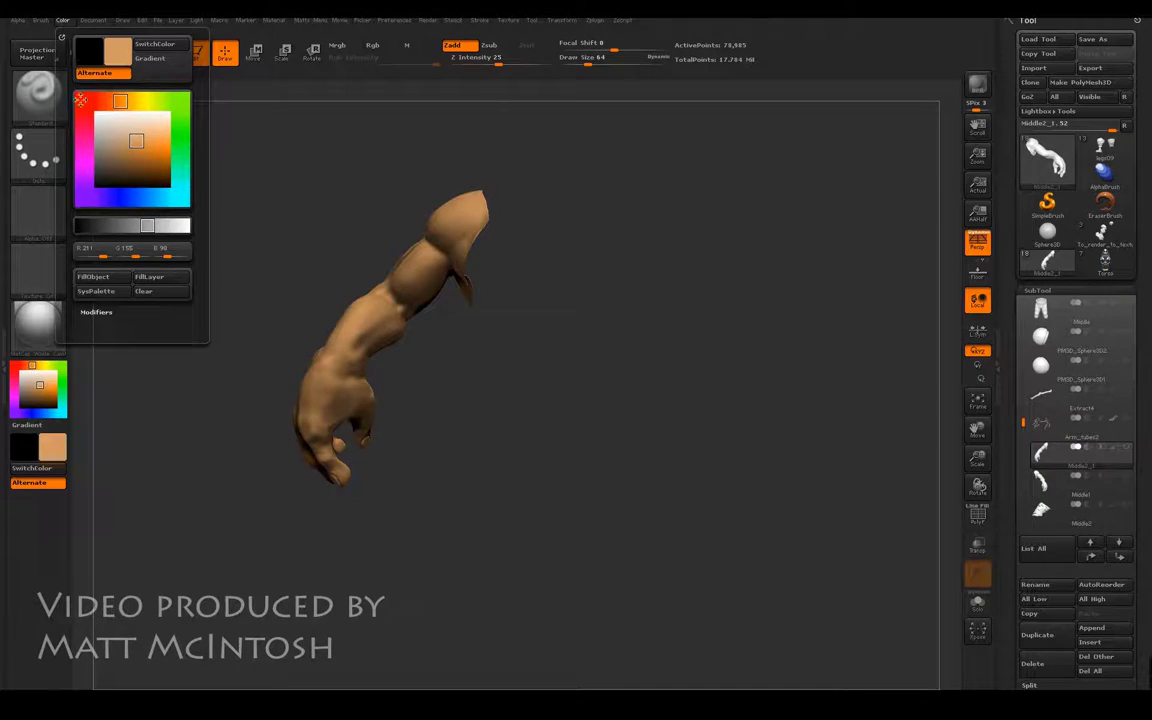
left_click(105, 283)
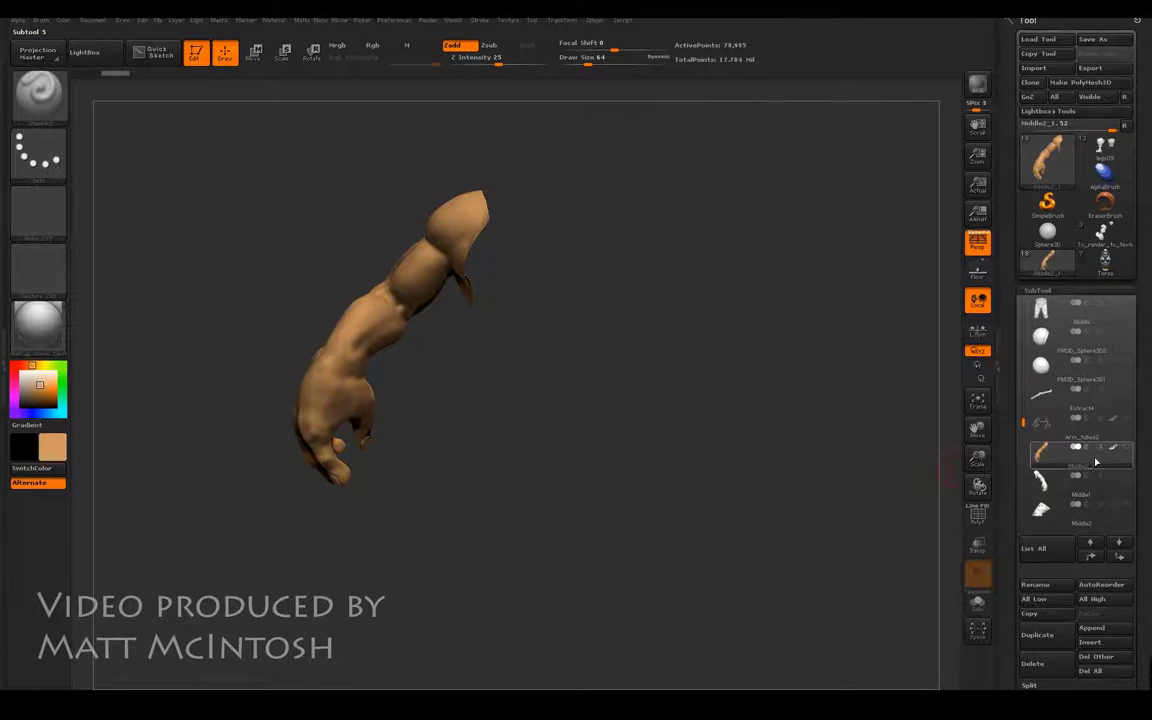
left_click(1131, 449, "shift")
mouse_move(605, 485)
left_mouse_down()
mouse_move(451, 400)
mouse_move(385, 330)
left_mouse_up()
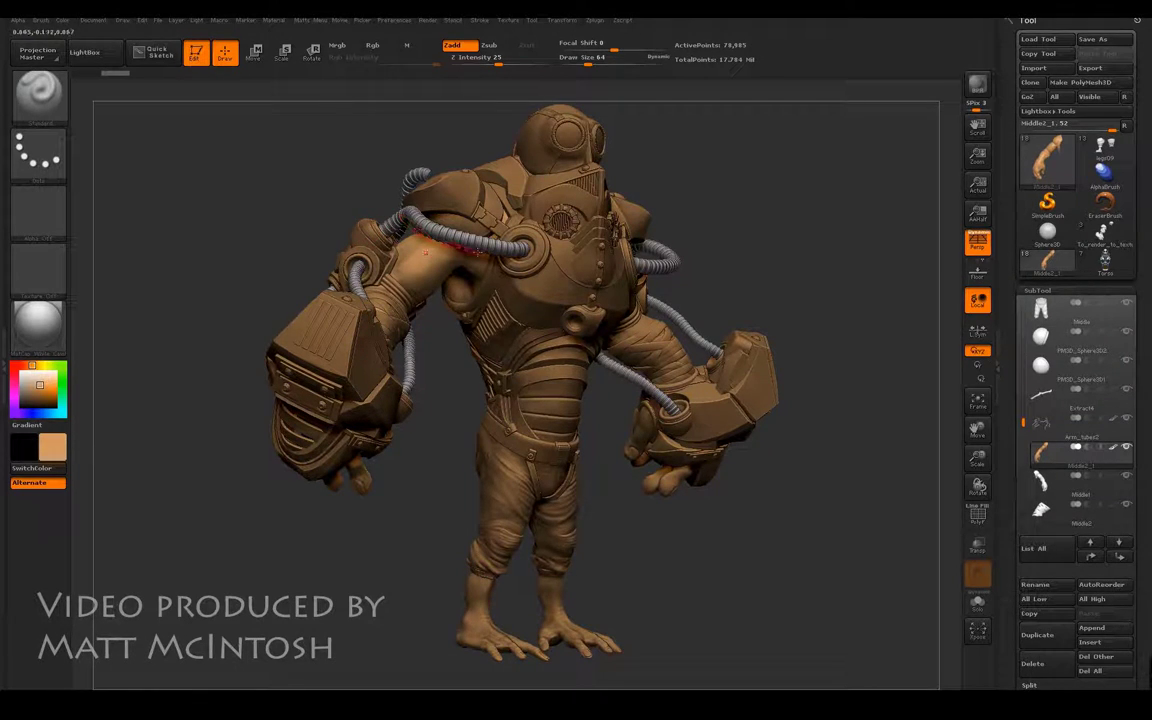
left_click_drag(764, 232, 612, 222)
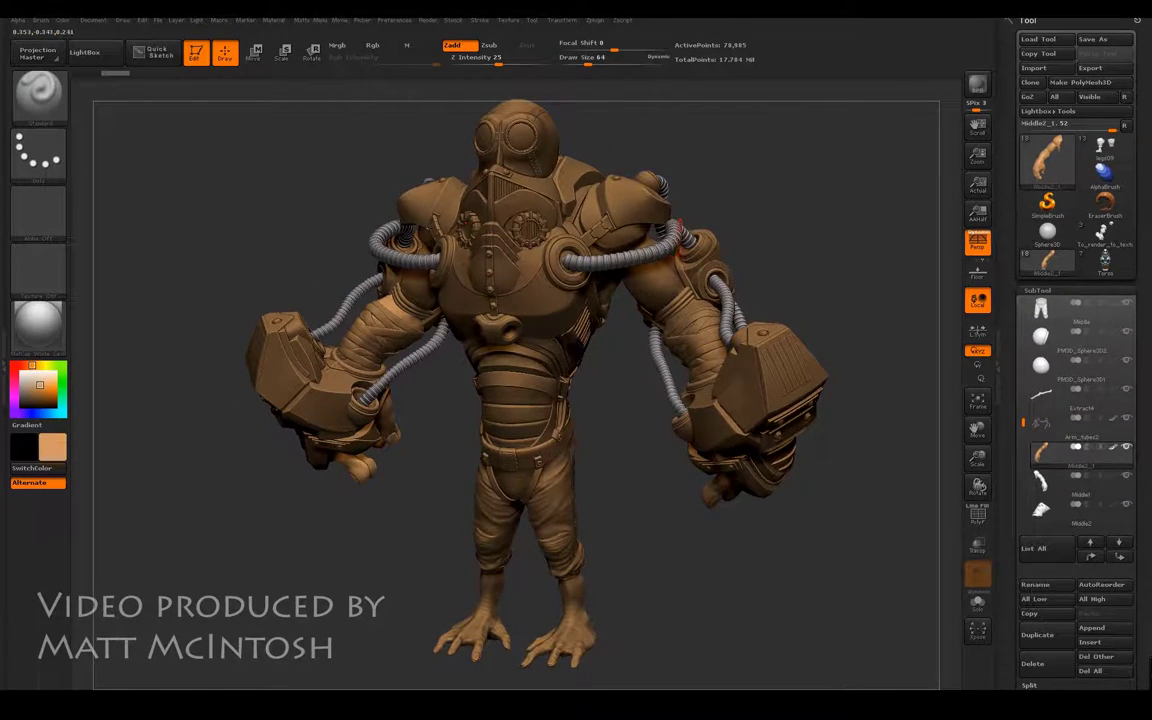
left_click(1060, 482)
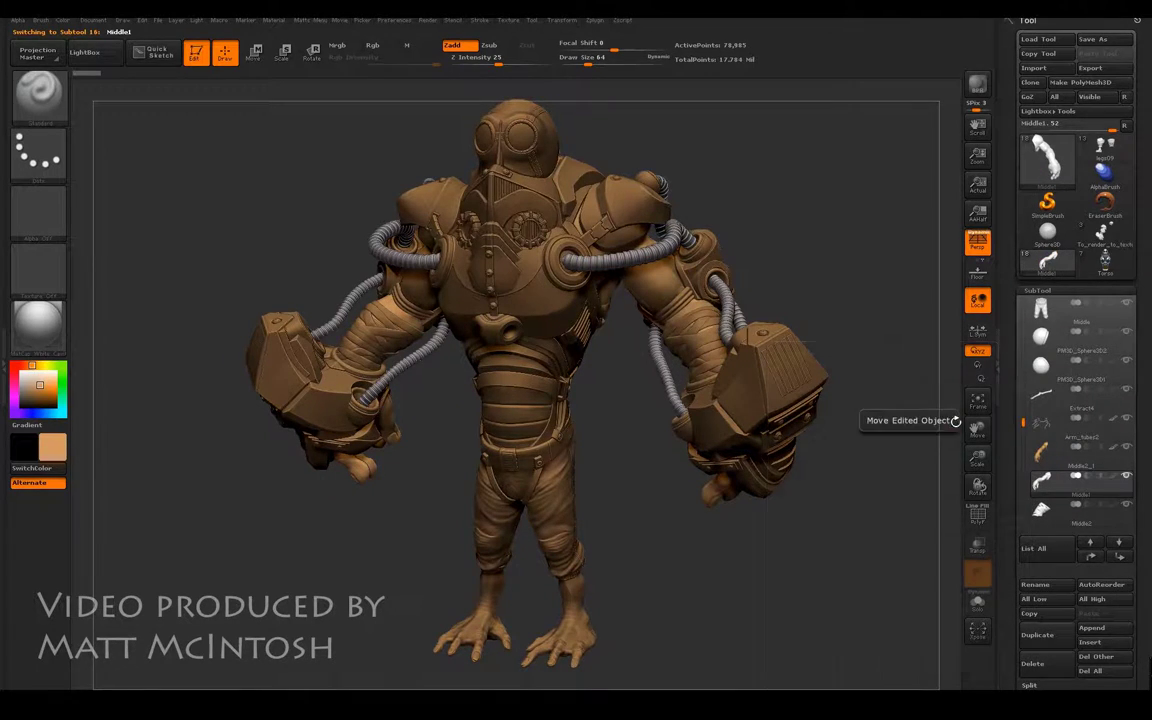
Fill the Middle1 arm, Foot and Foot1 subtools with the light tan colour
left_click(70, 21)
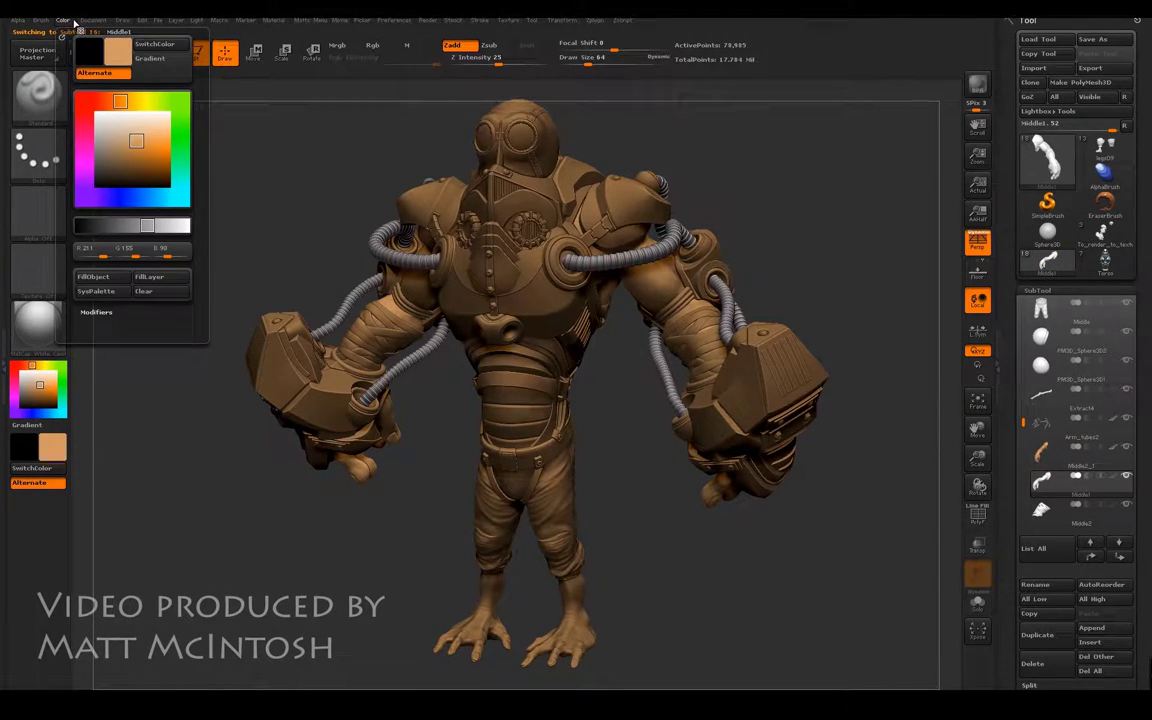
left_click(104, 279)
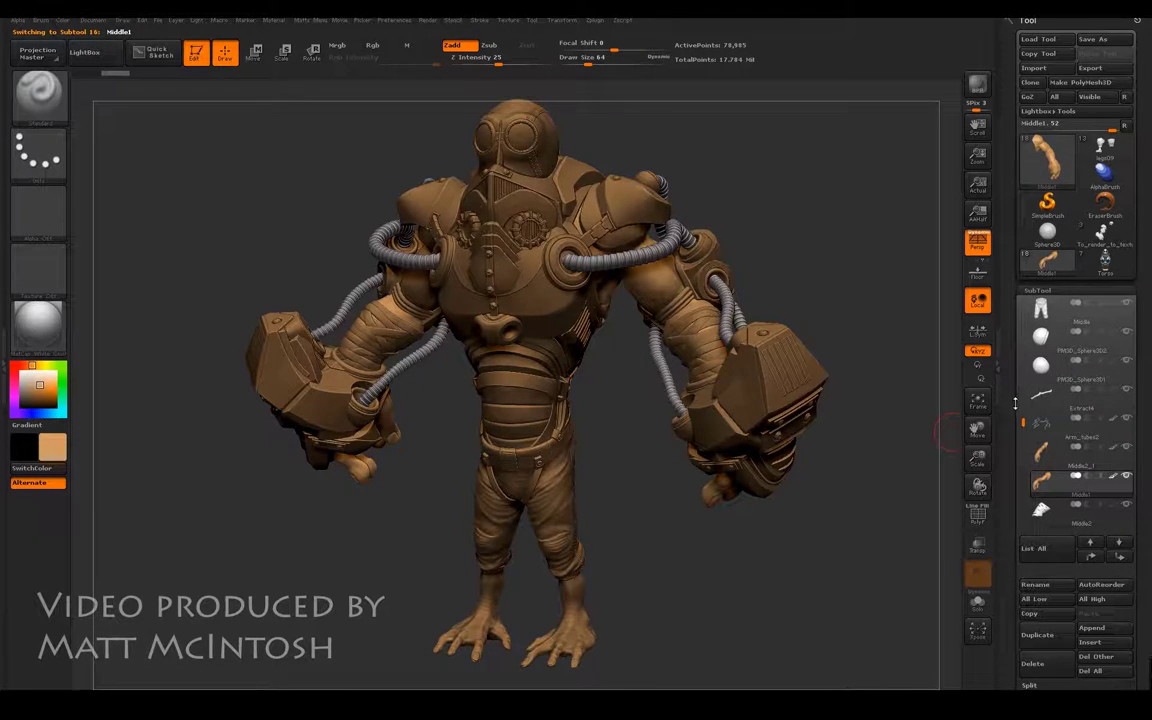
left_click(565, 620, "alt")
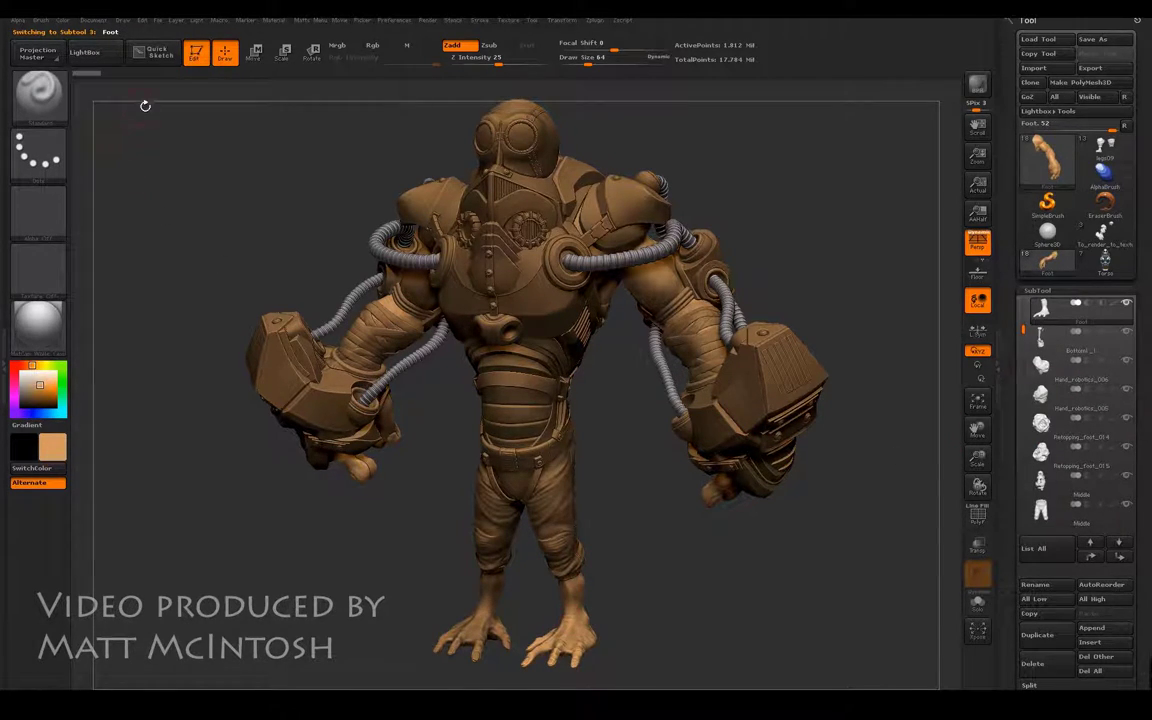
left_click(62, 20)
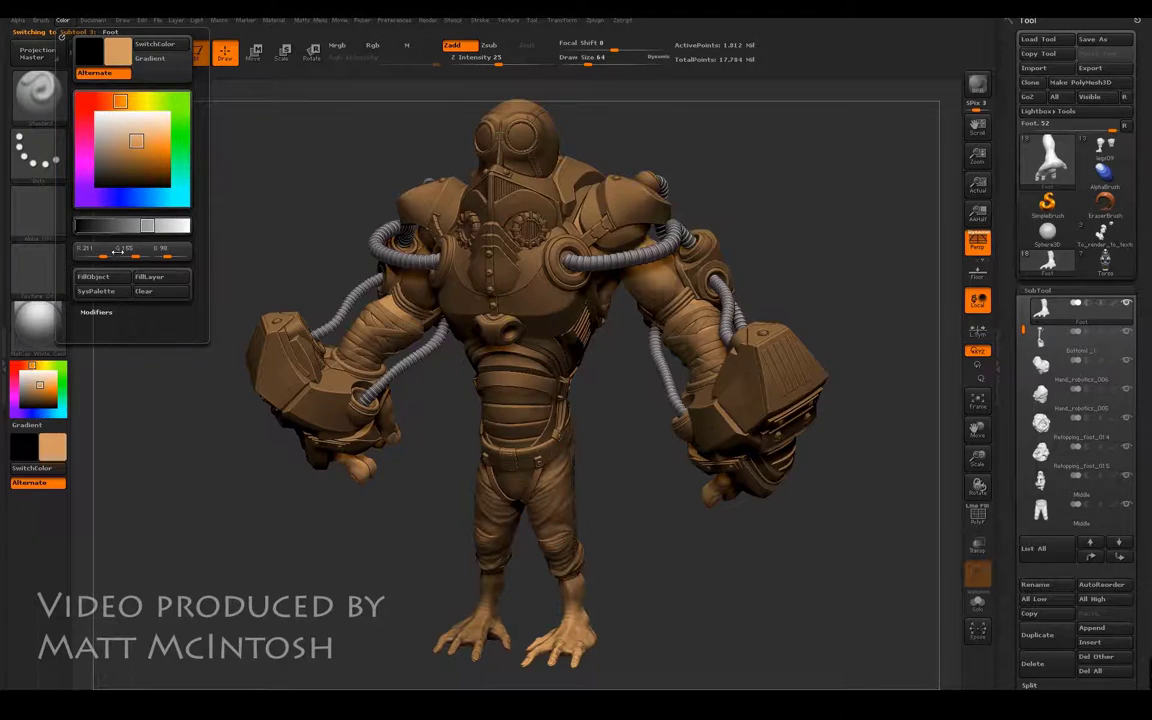
left_click(106, 279)
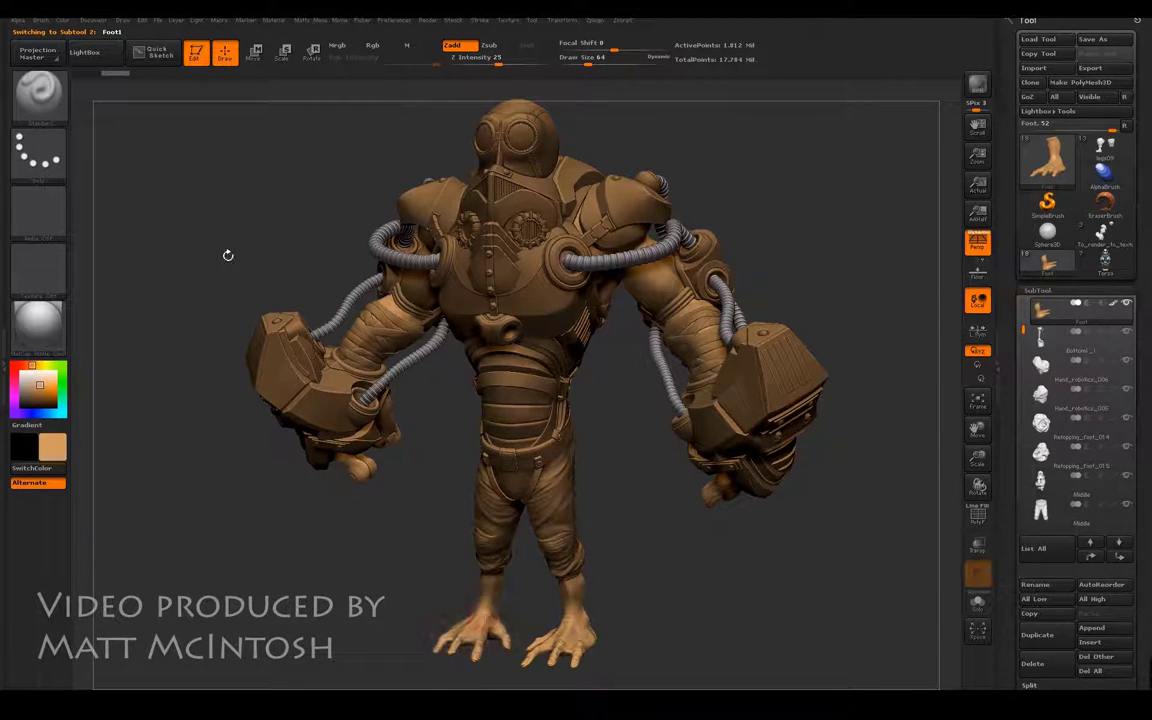
left_click(62, 20)
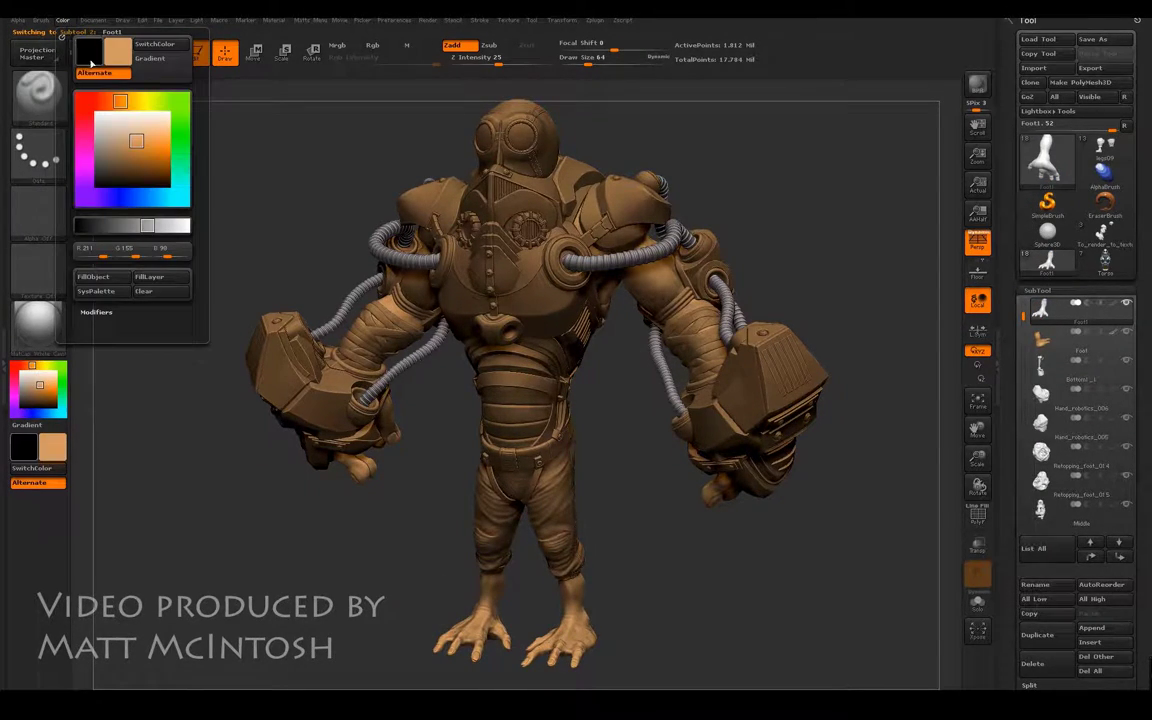
left_click(112, 279)
mouse_move(681, 512)
left_mouse_down()
mouse_move(568, 500)
mouse_move(545, 515)
left_mouse_up()
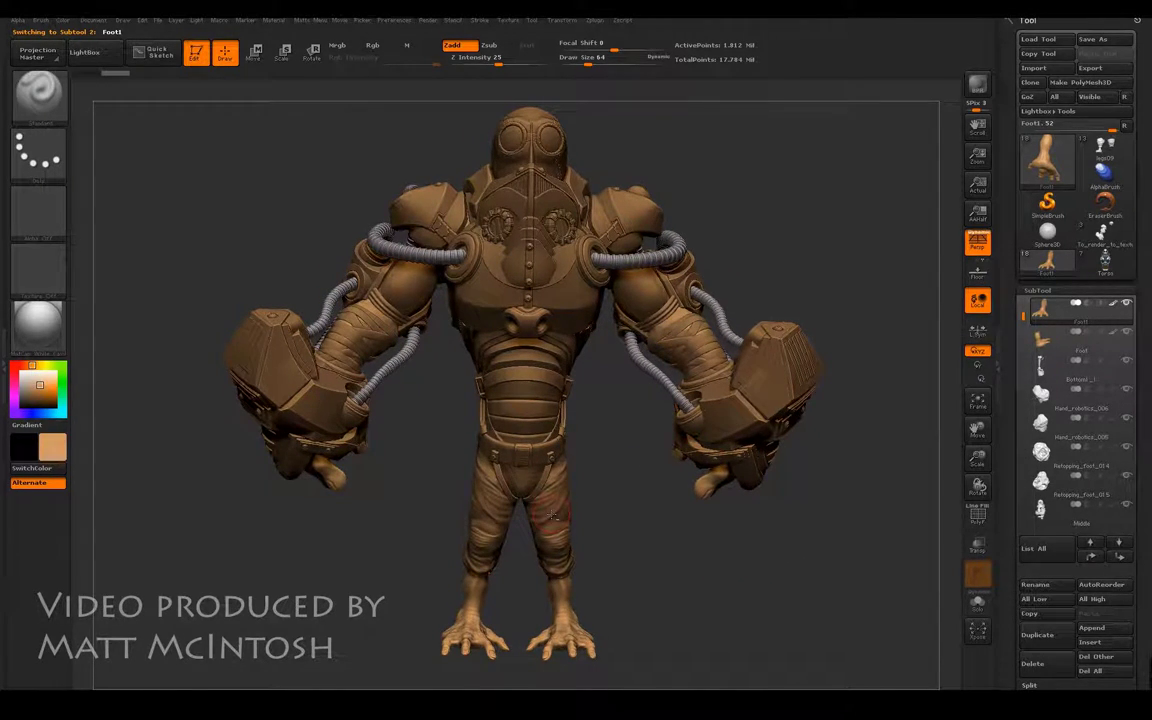
Pick a deep red paint colour in the colour picker
left_click(44, 458)
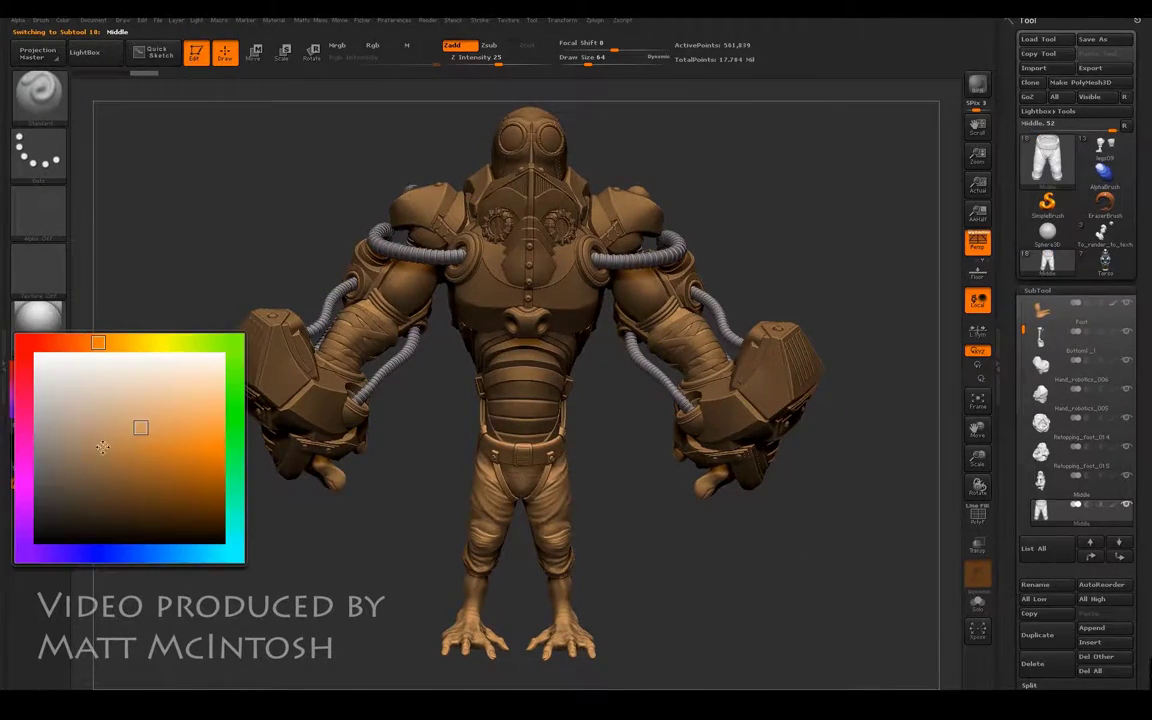
left_click(107, 473)
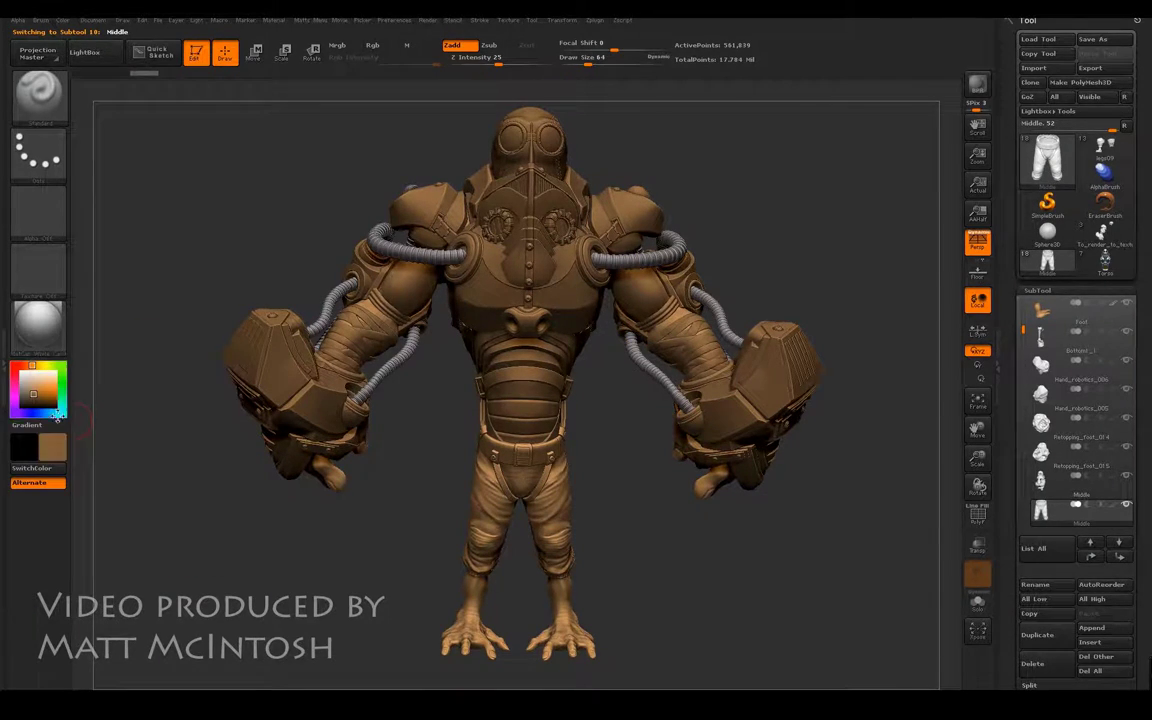
left_click(38, 383)
left_click(22, 344)
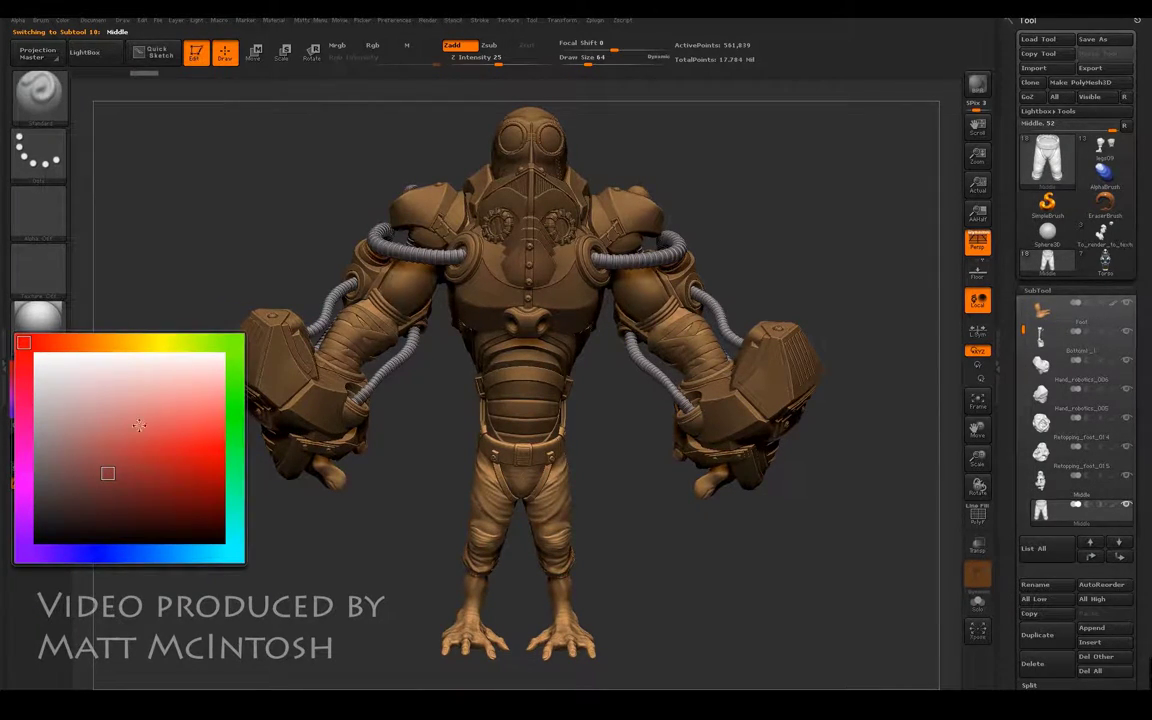
left_click(185, 435)
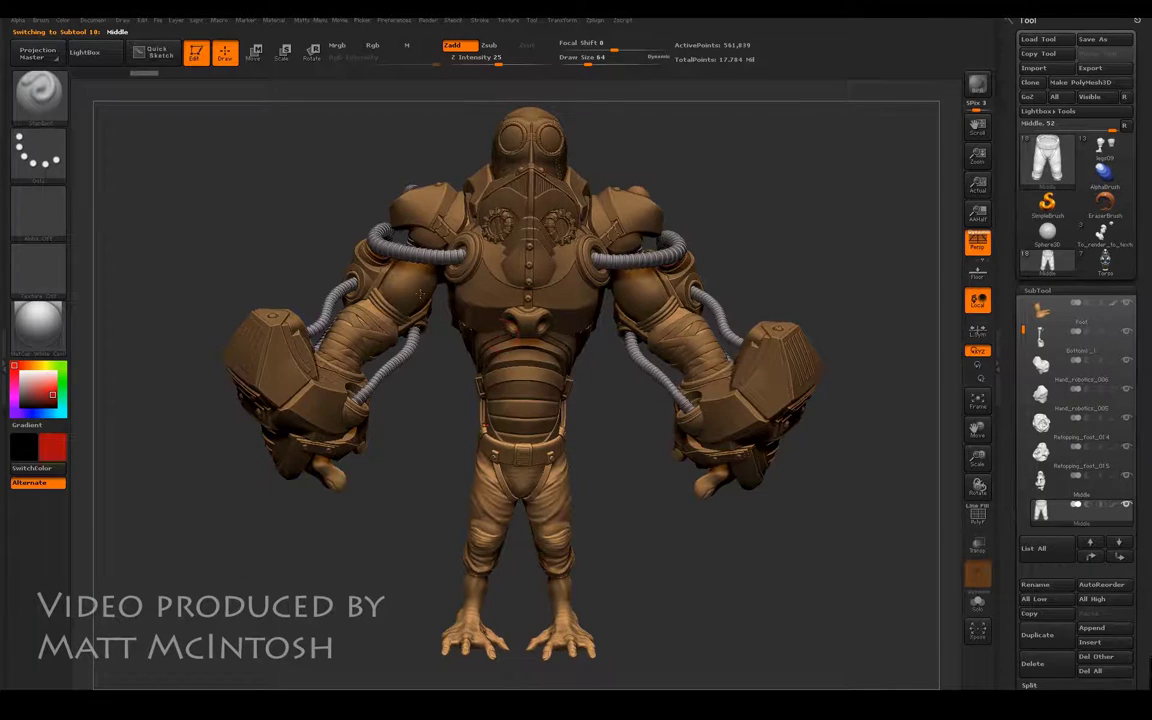
Switch to a flat material and fill the Middle piece with the red
left_click(40, 315)
left_click(525, 314)
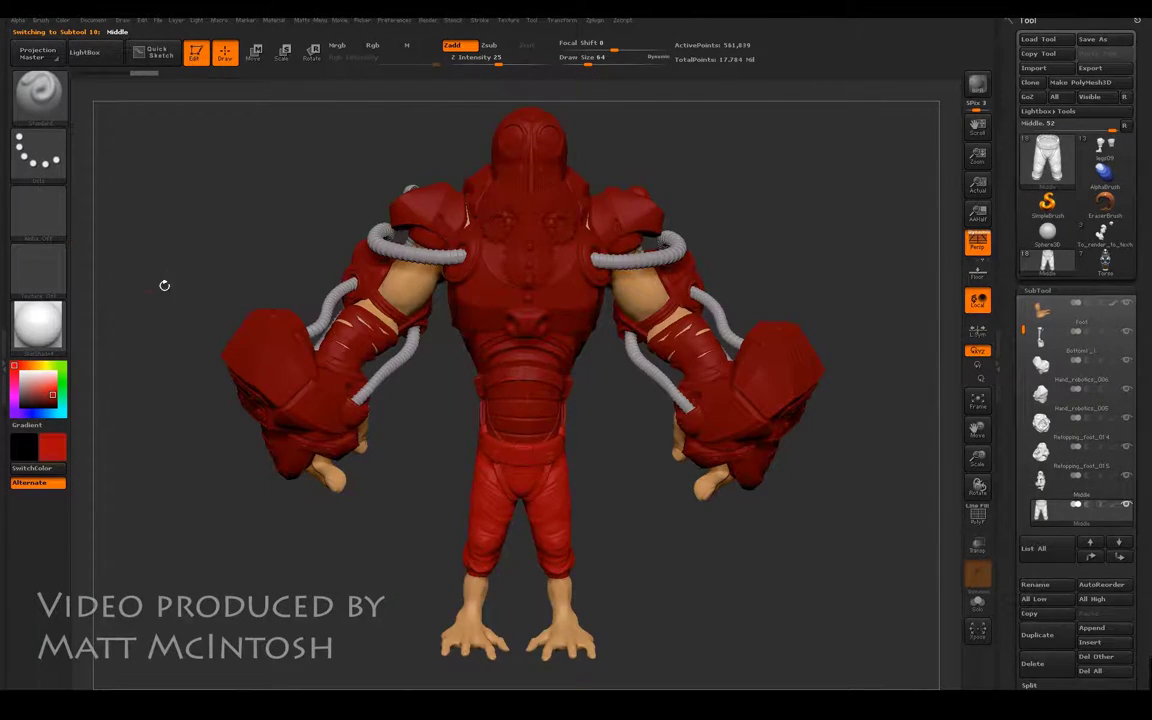
left_click(65, 20)
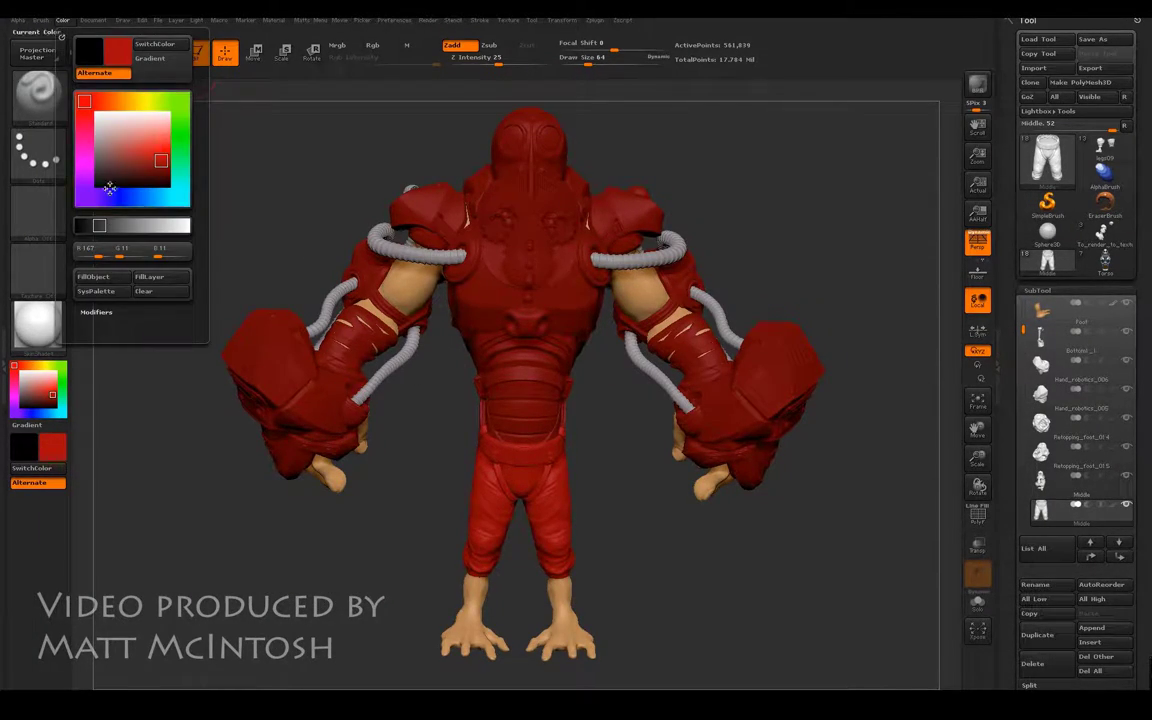
left_click(104, 281)
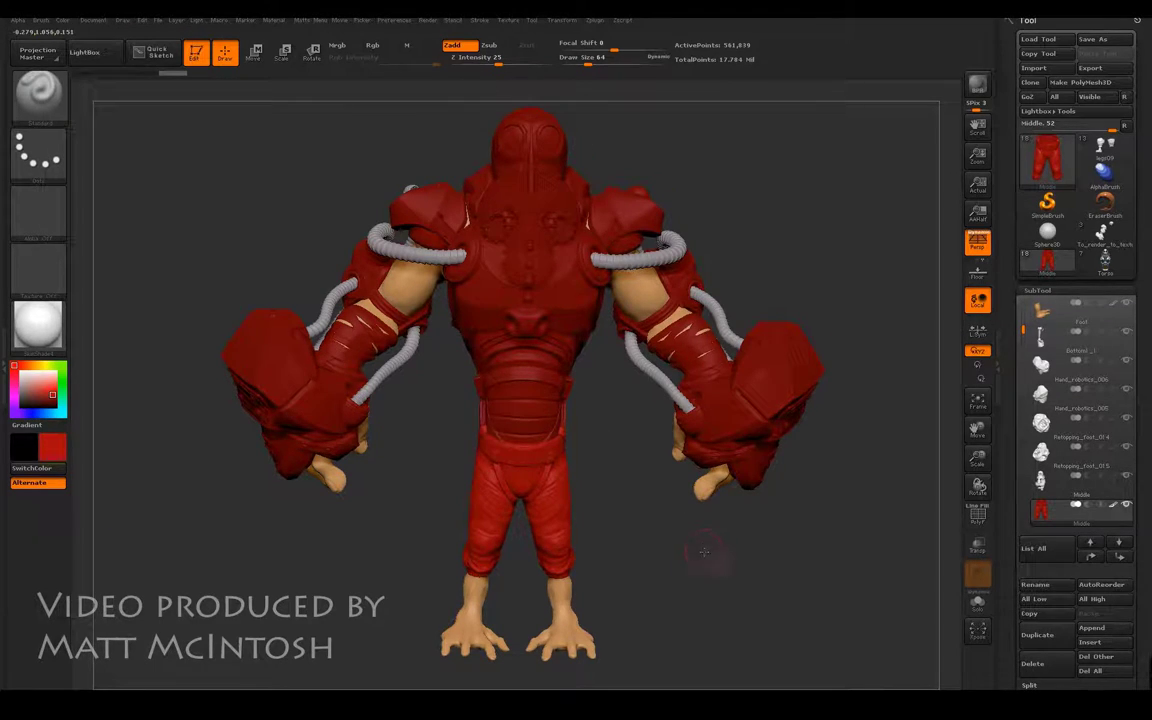
left_click_drag(700, 540, 535, 340)
left_click_drag(670, 476, 530, 423)
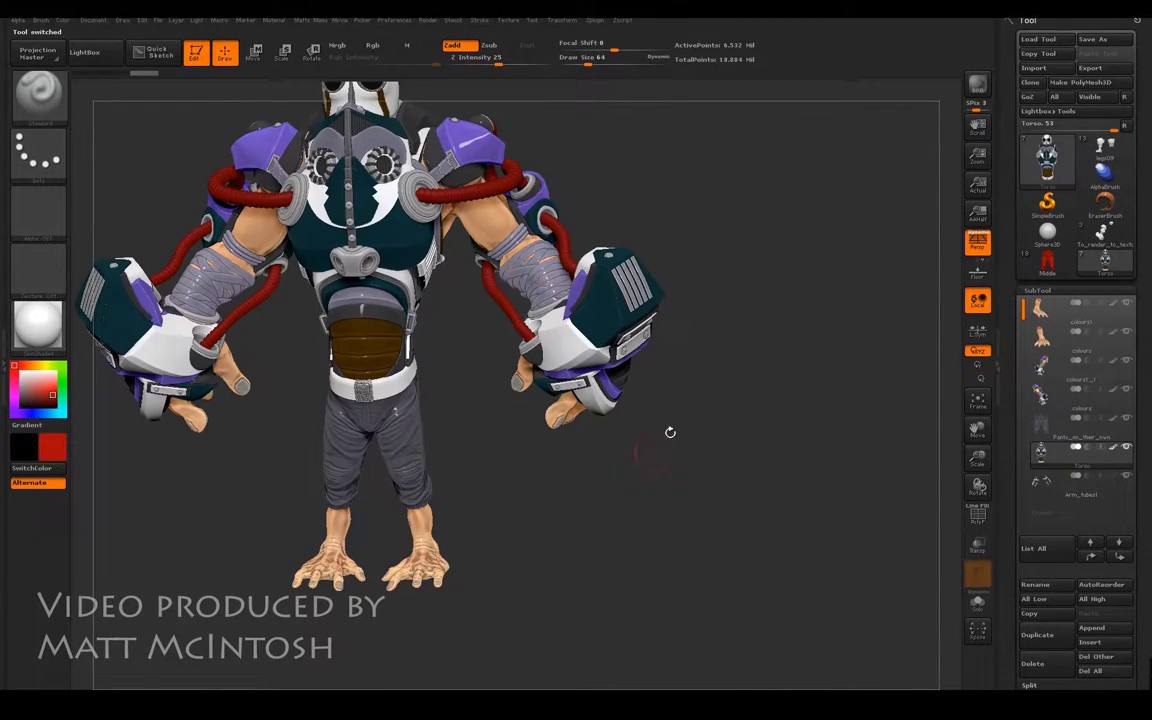
Rotate the painted Torso creature from a side view round to face front
left_click_drag(548, 483, 979, 485)
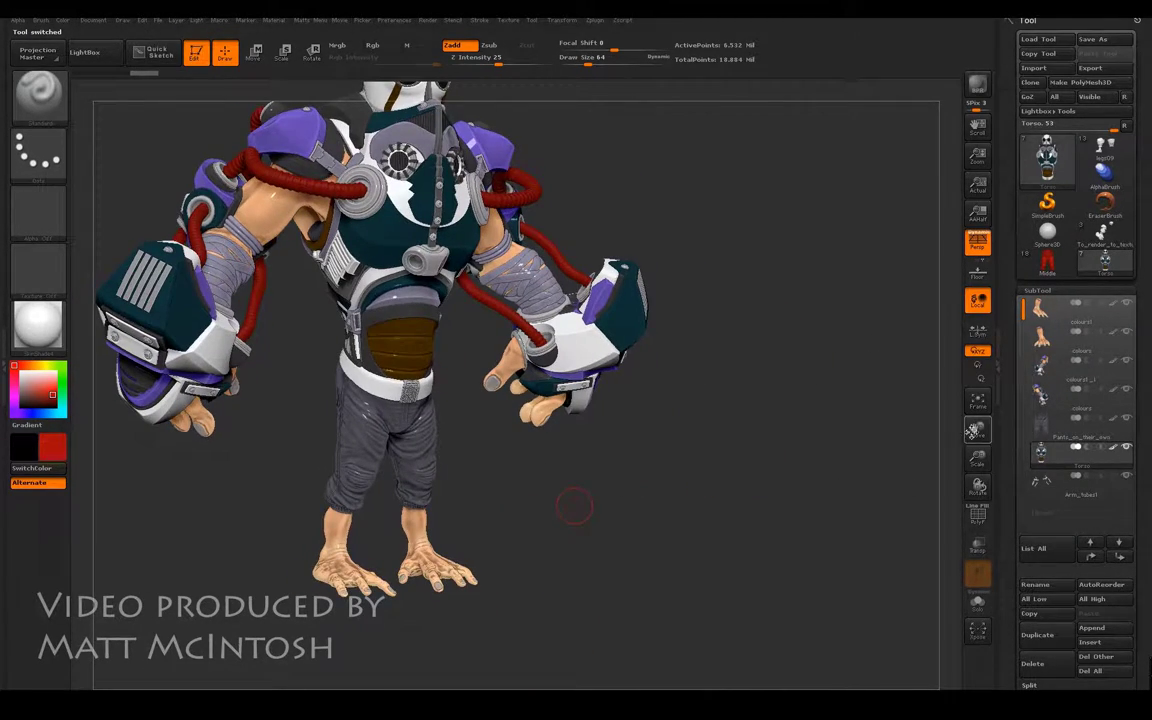
mouse_move(576, 507)
left_mouse_down()
mouse_move(748, 548)
mouse_move(734, 555)
left_mouse_up()
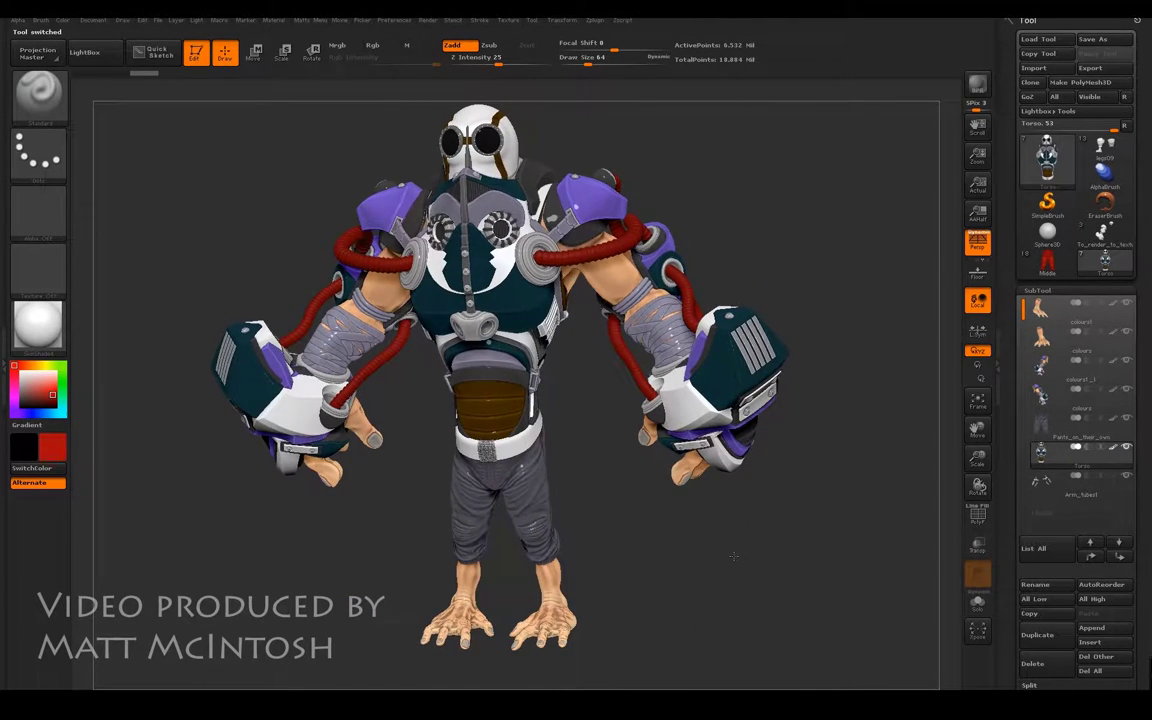